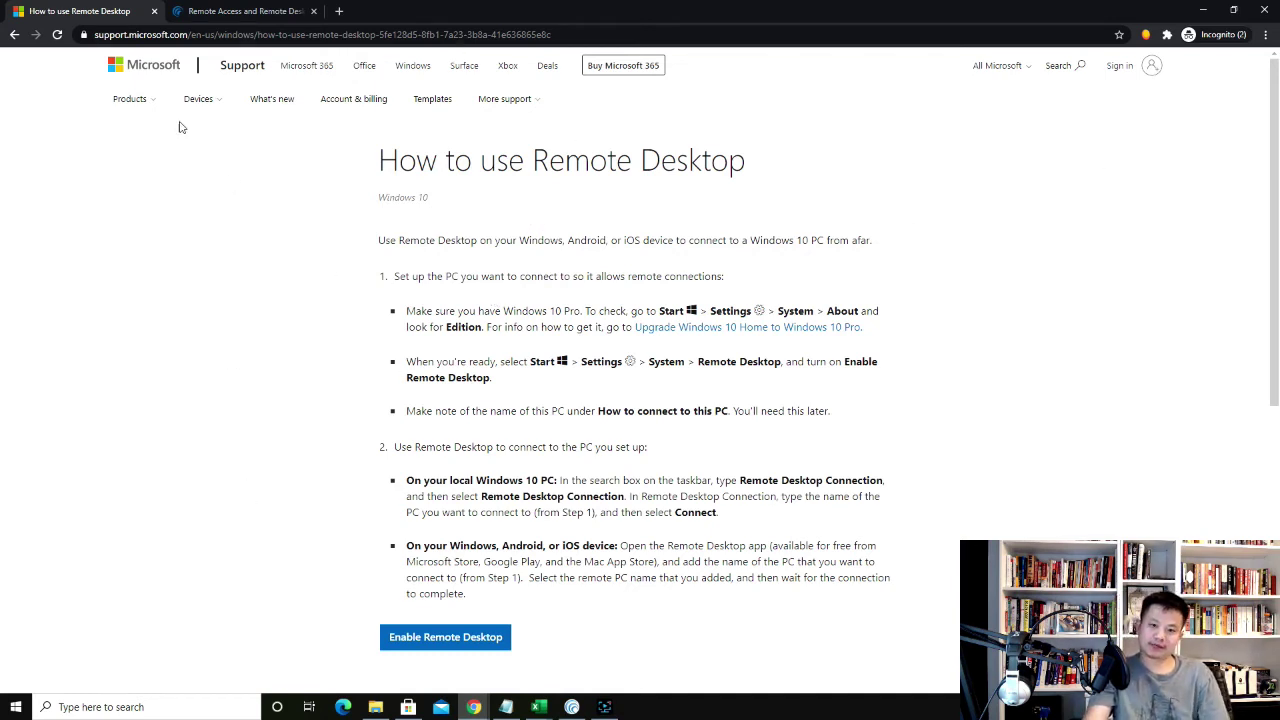
- Look at the RemotePC website and return to the Microsoft Remote Desktop support article
left_click(244, 10)
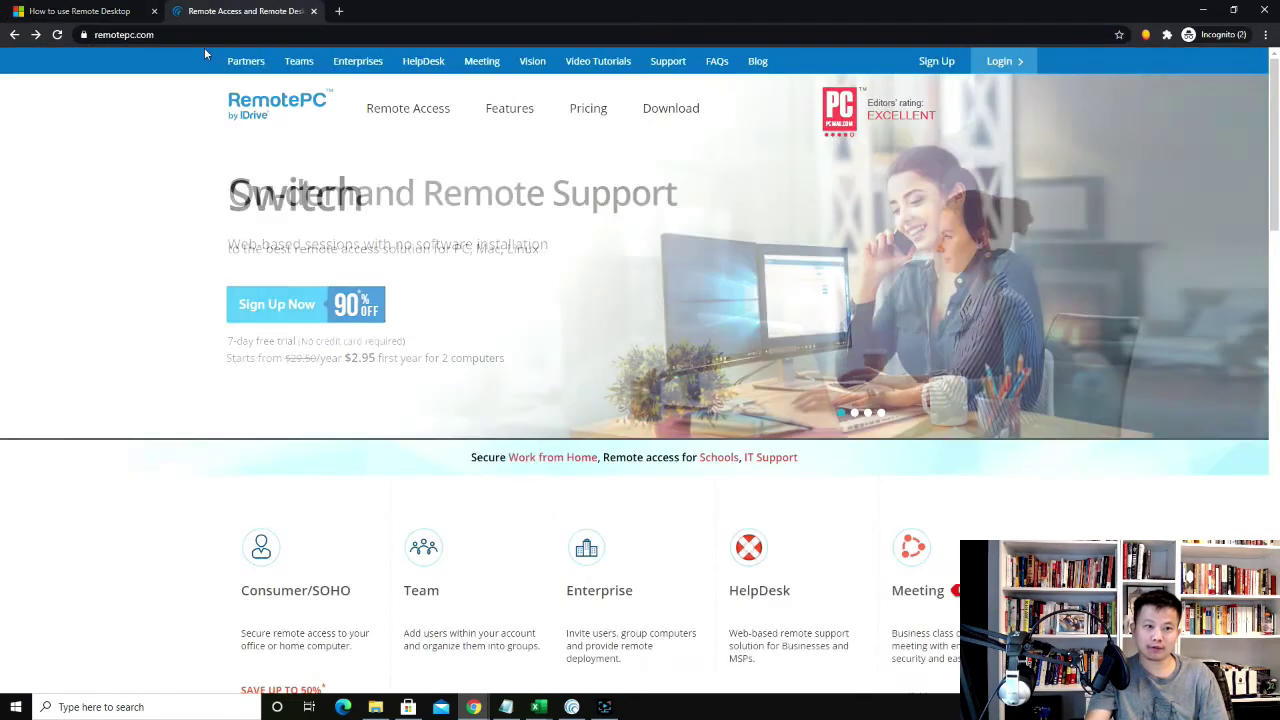
left_click(87, 14)
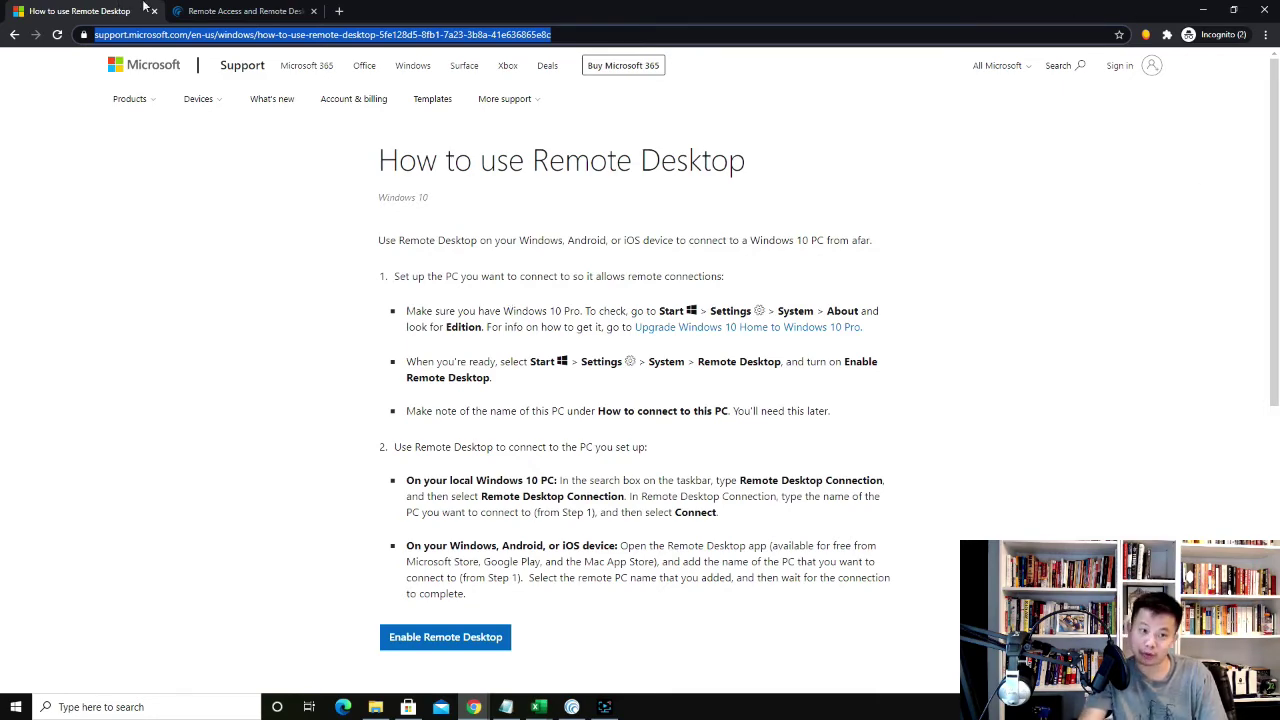
- Open the 90% off sign-up page on the RemotePC website and review its plan pricing and feature list
left_click(200, 11)
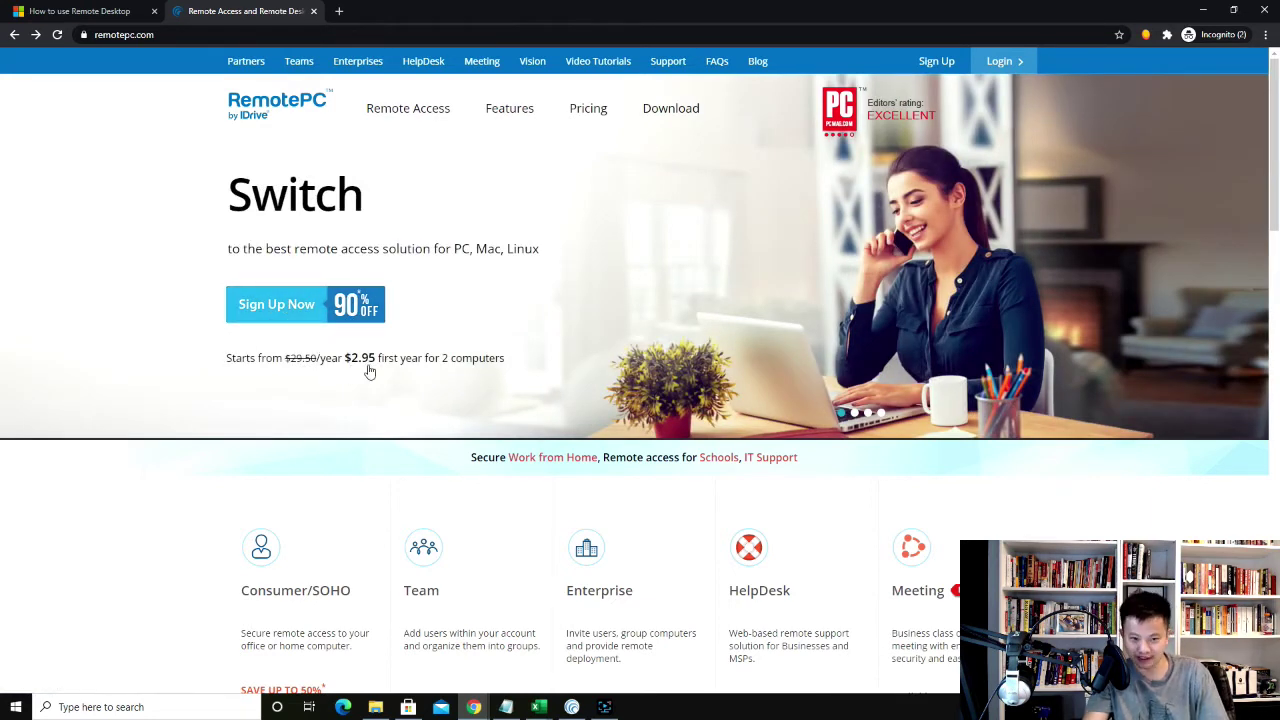
left_click(268, 308)
scroll(714, 486, "down", 7)
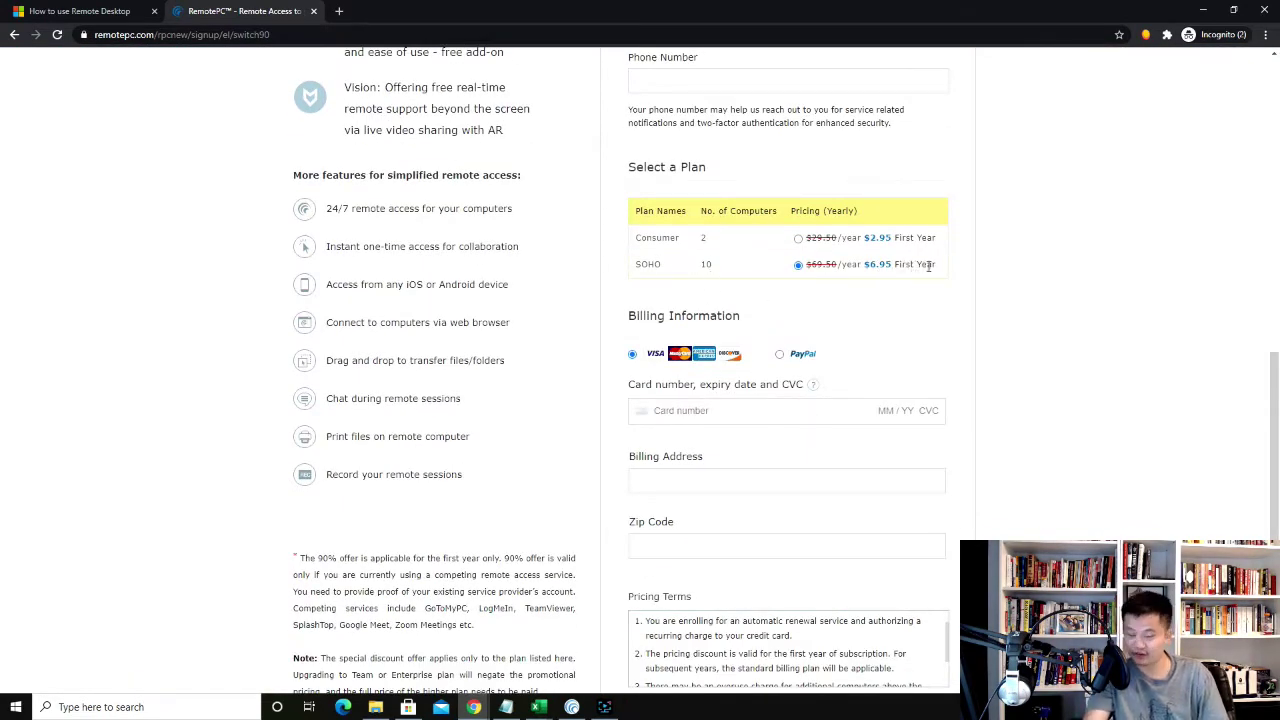
scroll(524, 524, "up", 2)
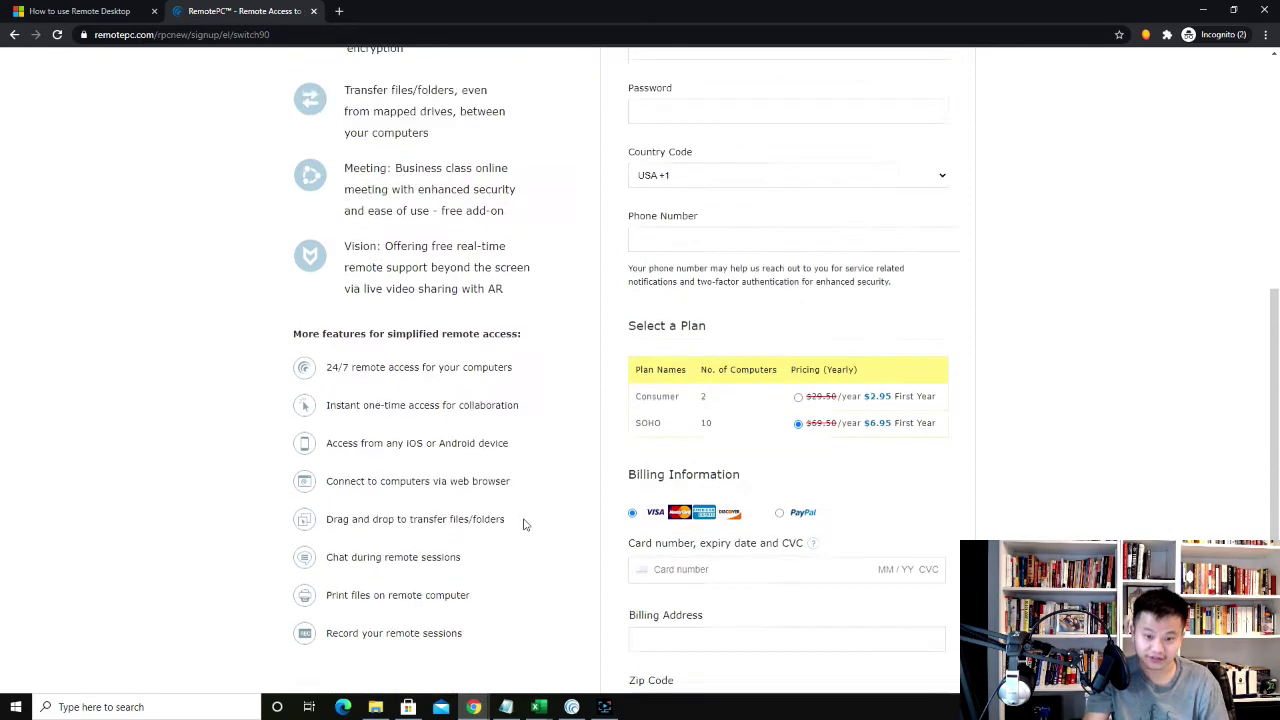
scroll(524, 524, "up", 4)
scroll(454, 155, "up", 1)
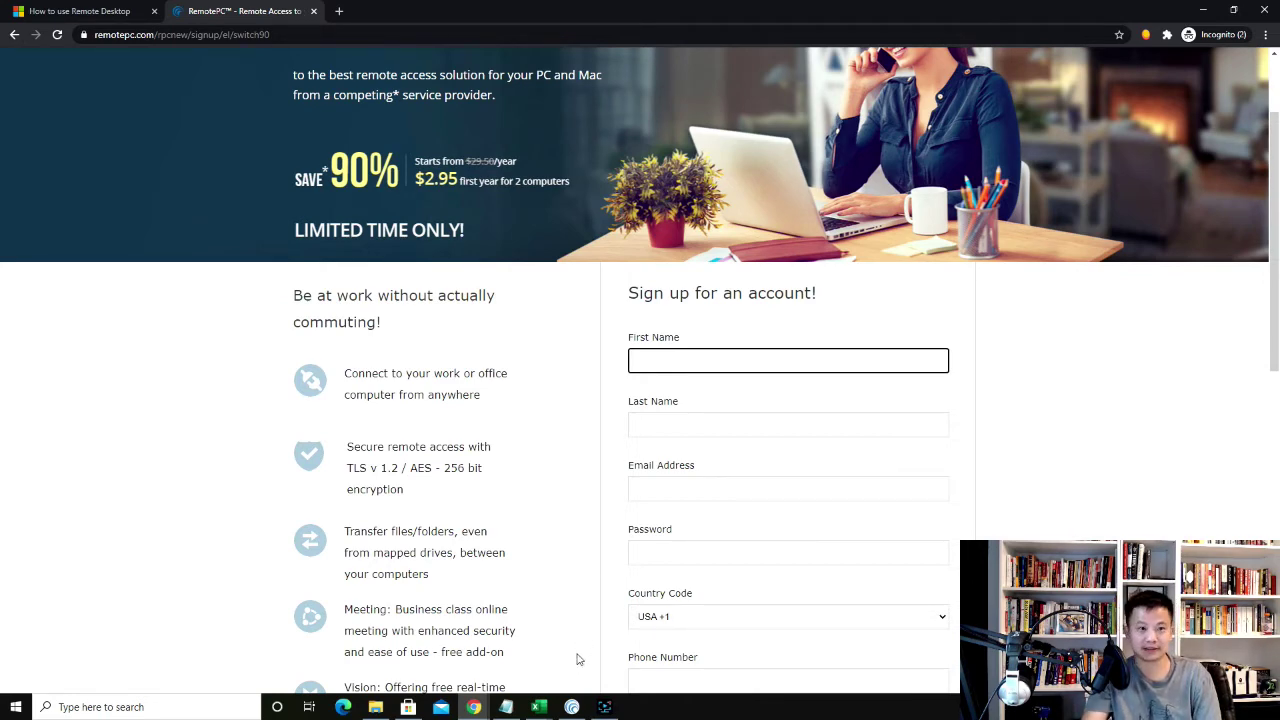
- Switch to the RemotePC application and start a connection to the MEDIA CENTER computer
left_click(571, 707)
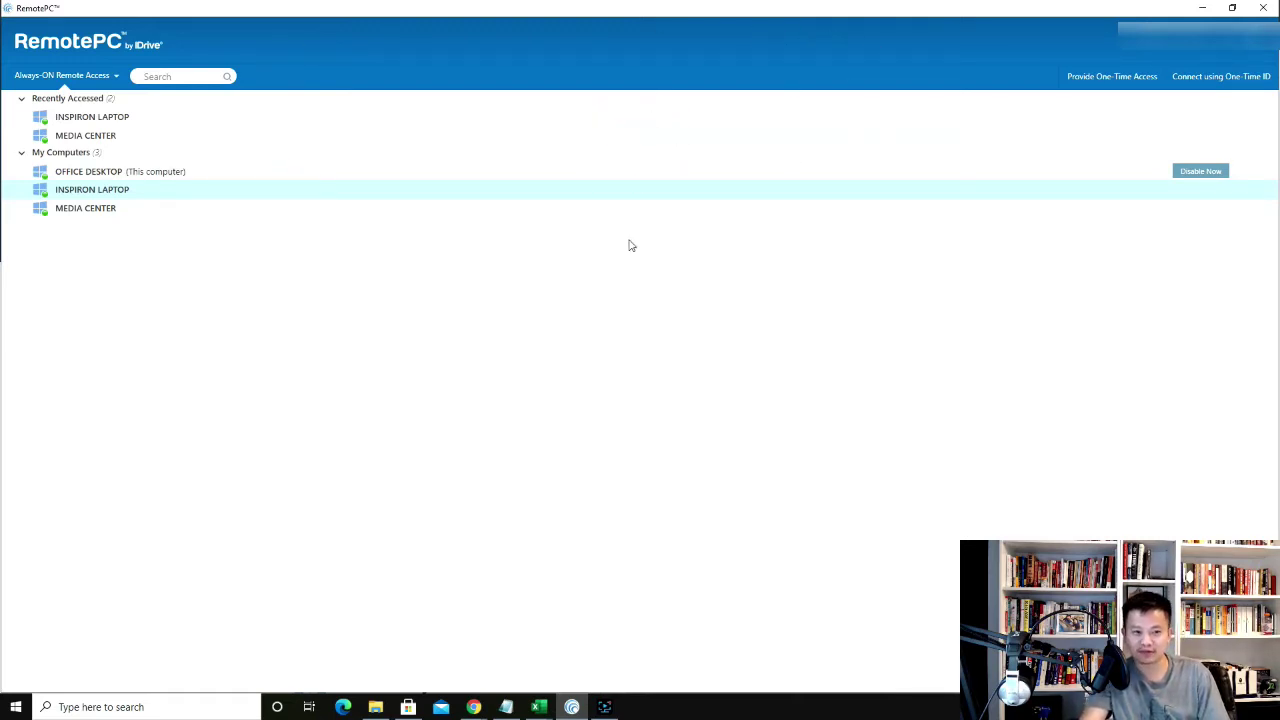
mouse_move(648, 222)
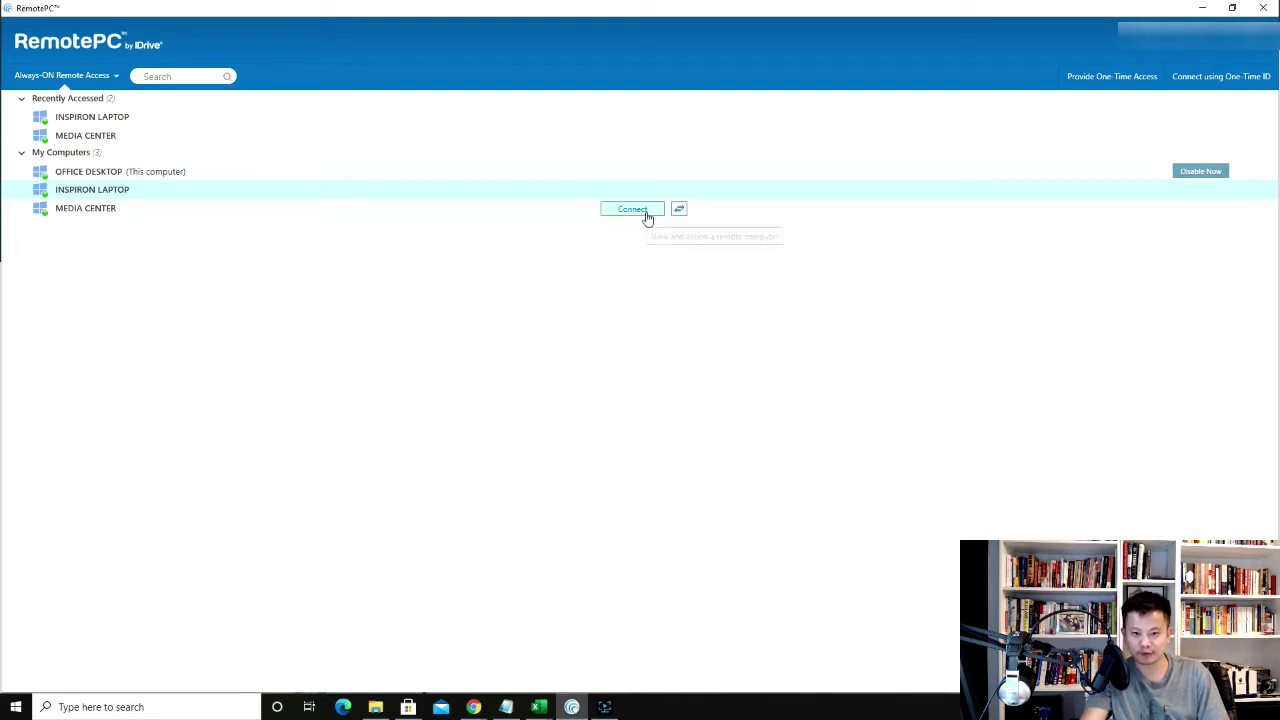
mouse_move(643, 191)
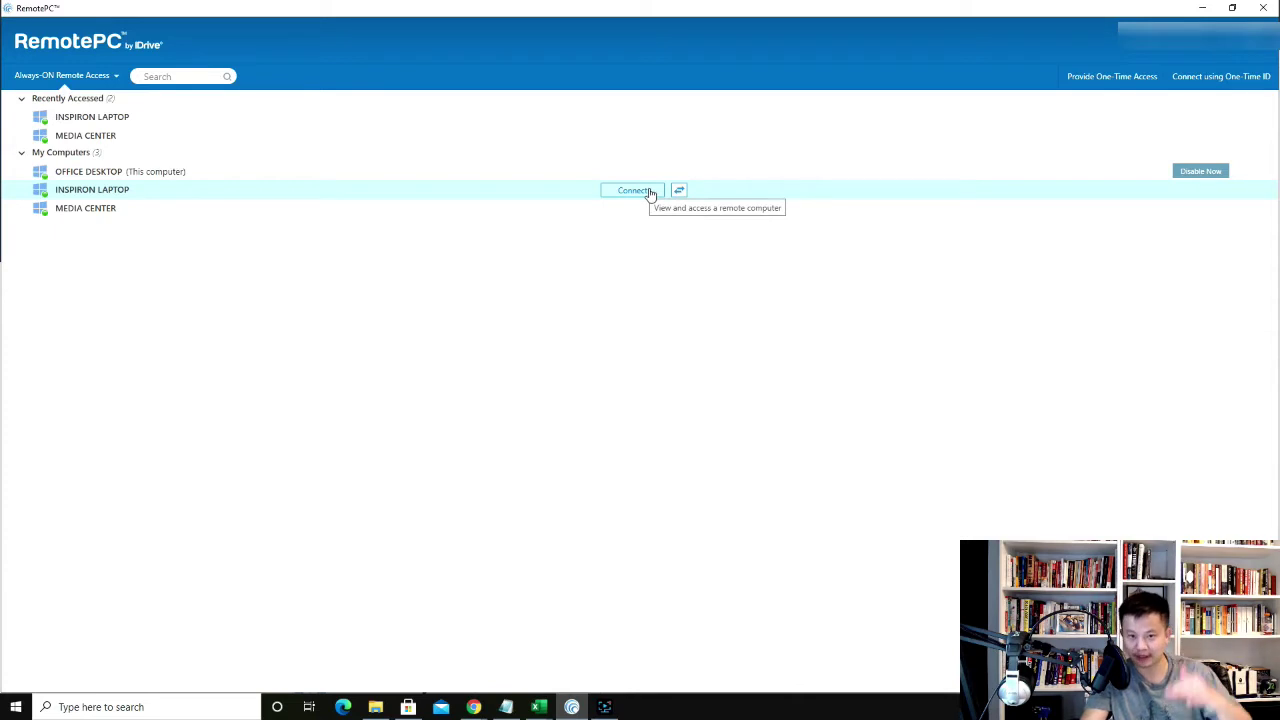
left_click(634, 211)
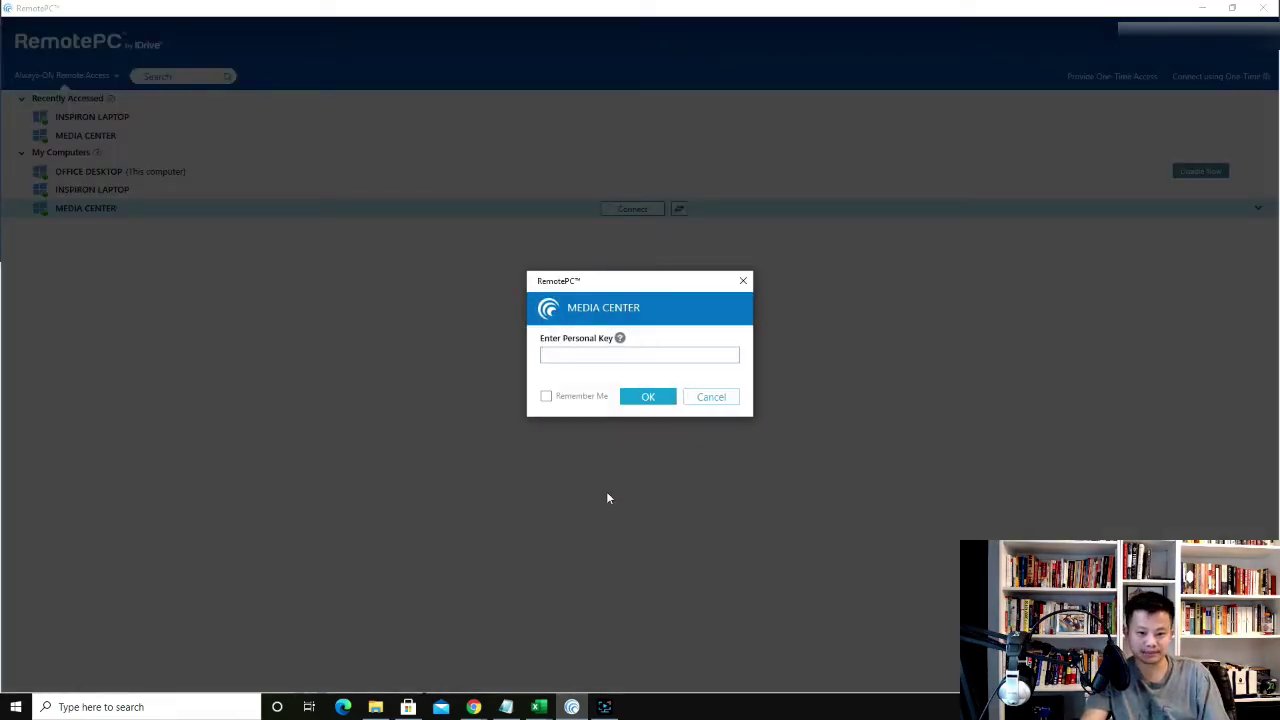
- Enter the personal key for MEDIA CENTER, dismiss the multiple-monitor notice and maximize the remote session window
key("alt+Tab")
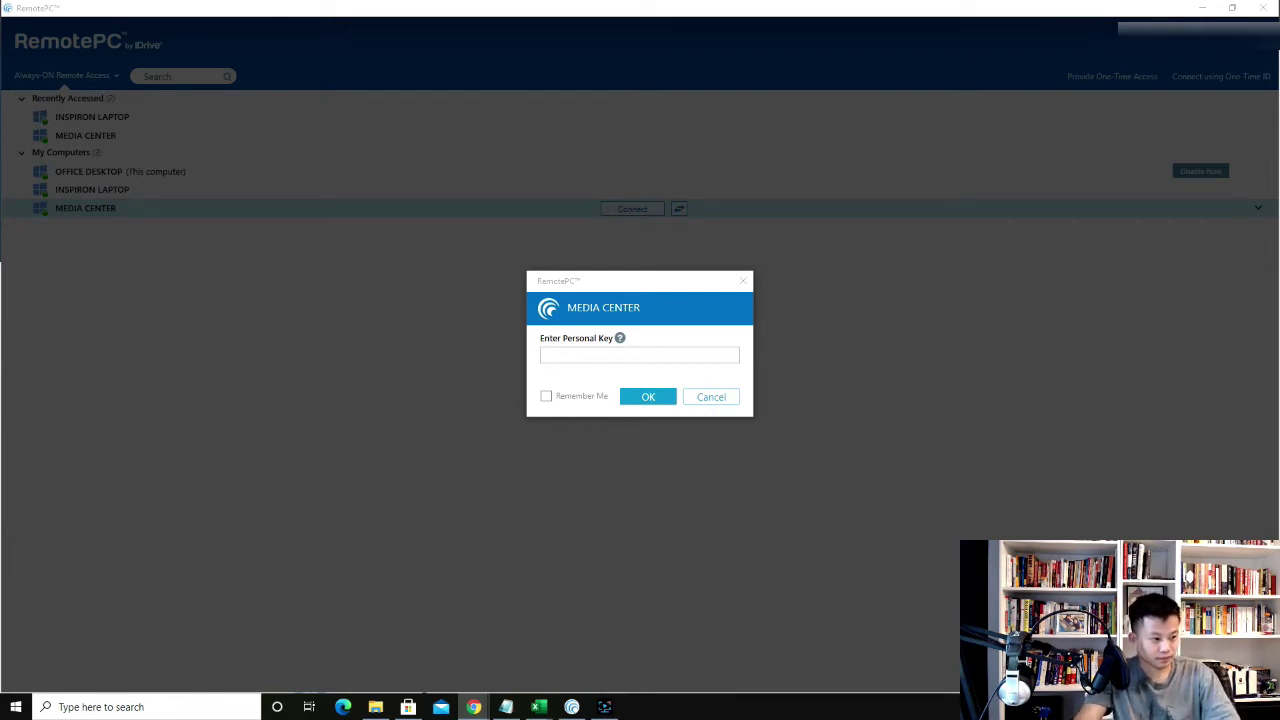
left_click(609, 356)
key("ctrl+v")
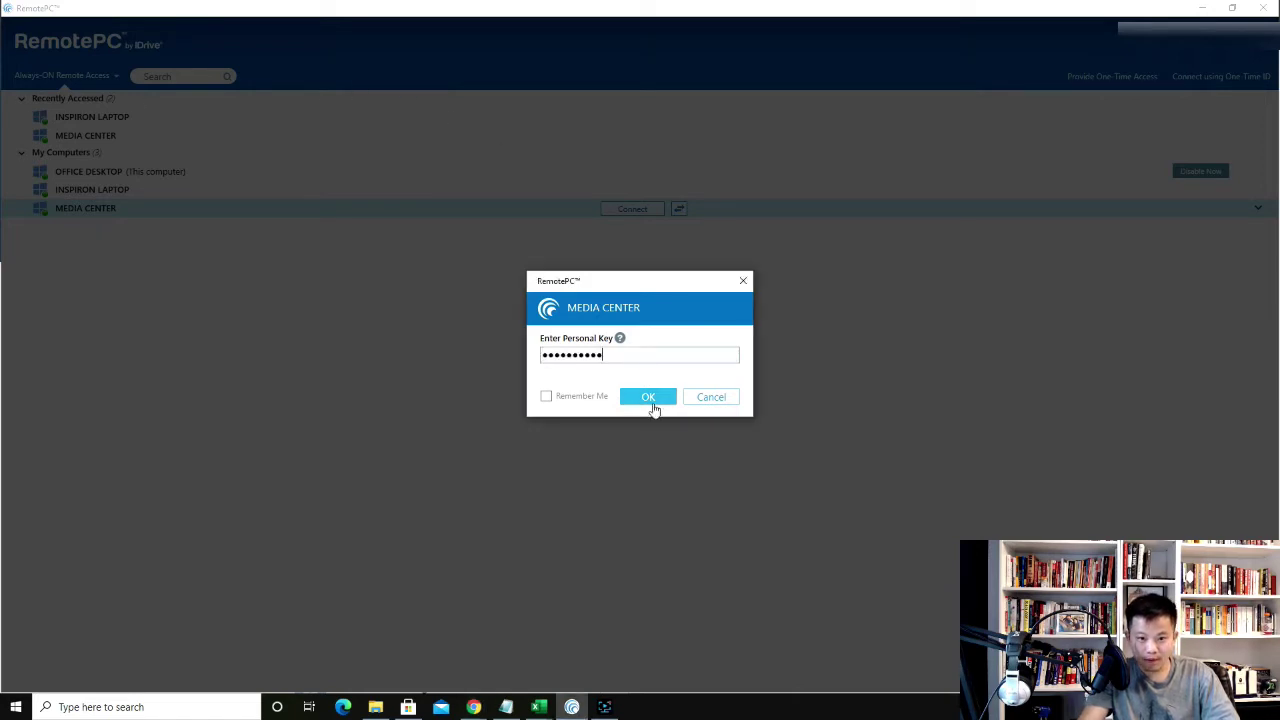
left_click(652, 397)
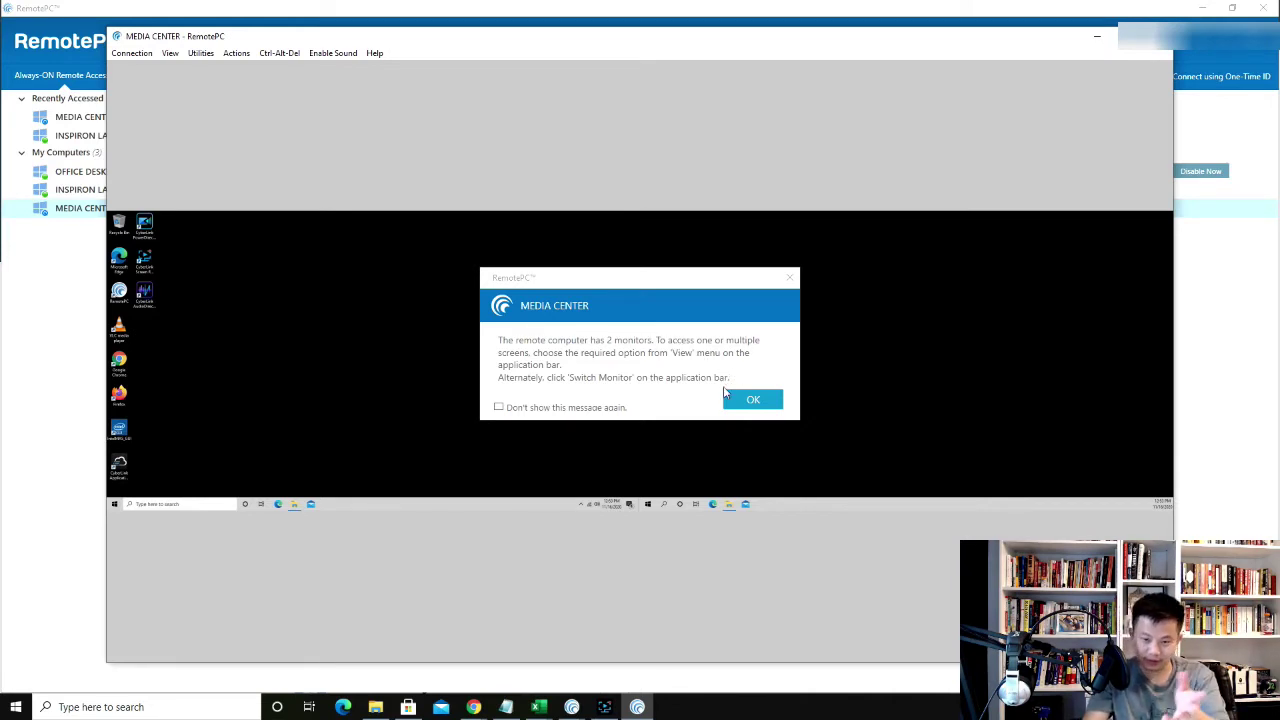
left_click(753, 400)
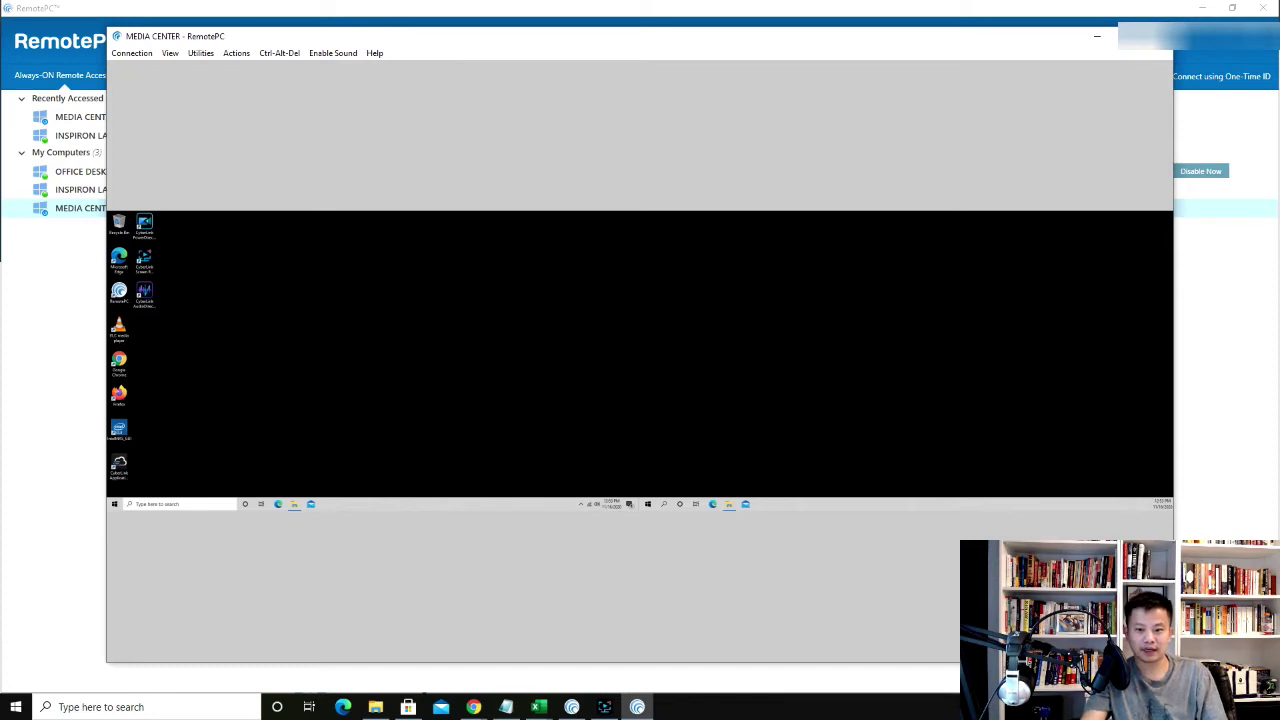
left_click(1124, 36)
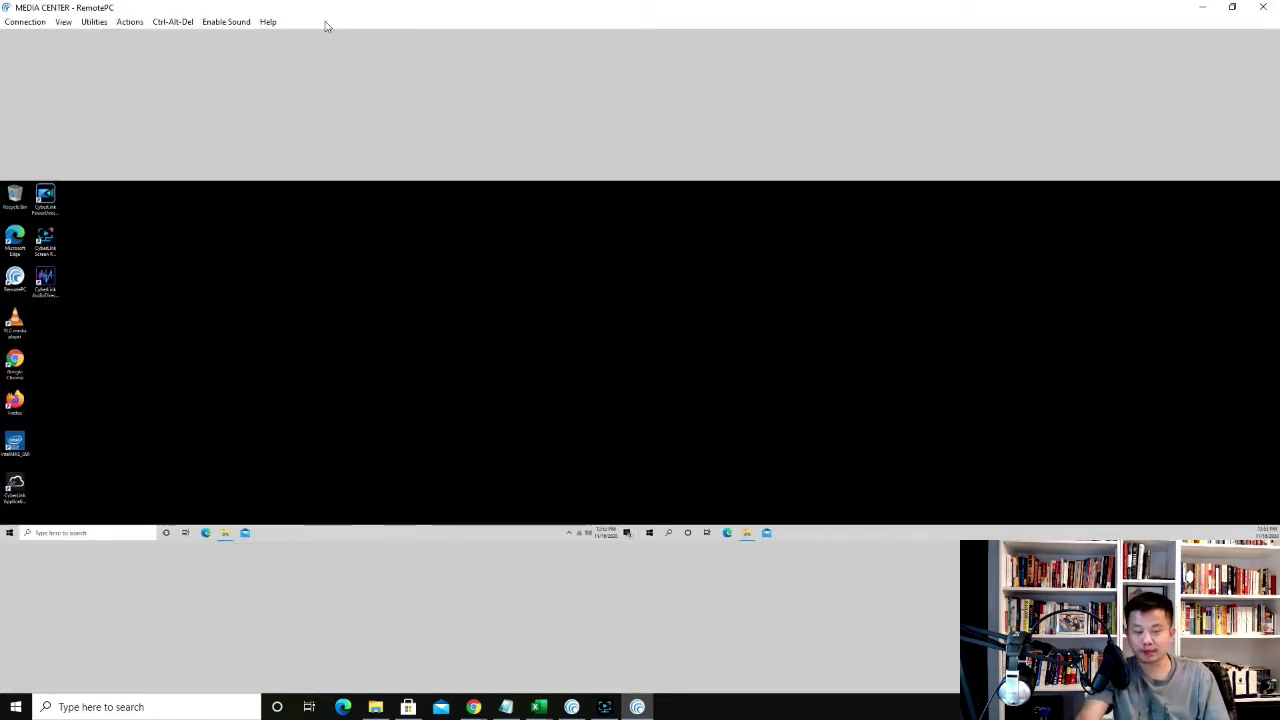
- Show all remote monitors in multiple windows and try the remote Start menu on Monitor 2
left_click(134, 24)
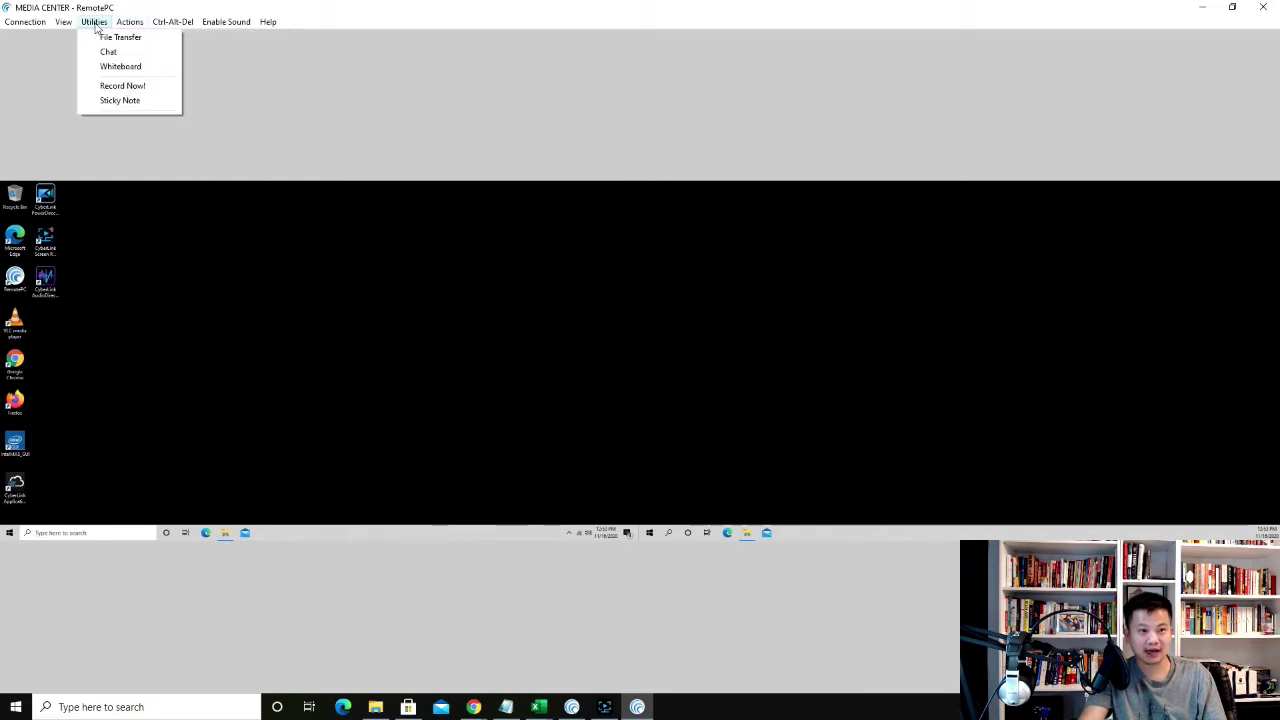
mouse_move(68, 26)
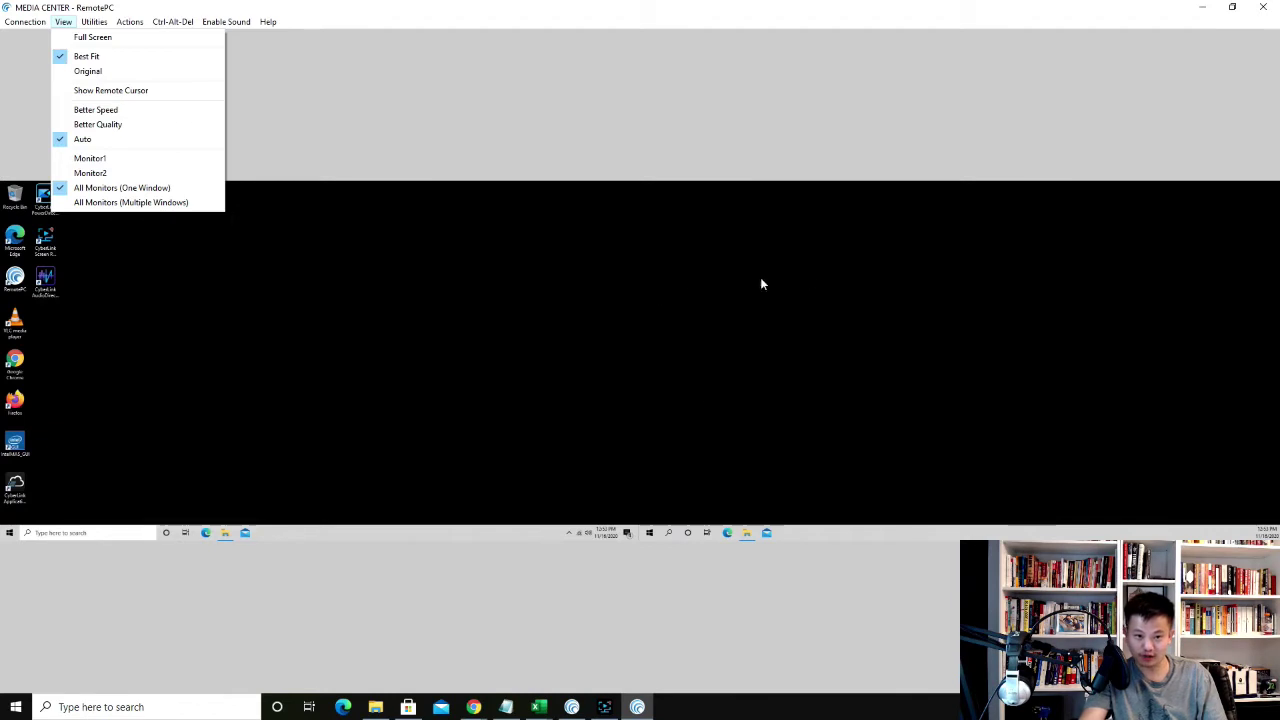
left_click(182, 203)
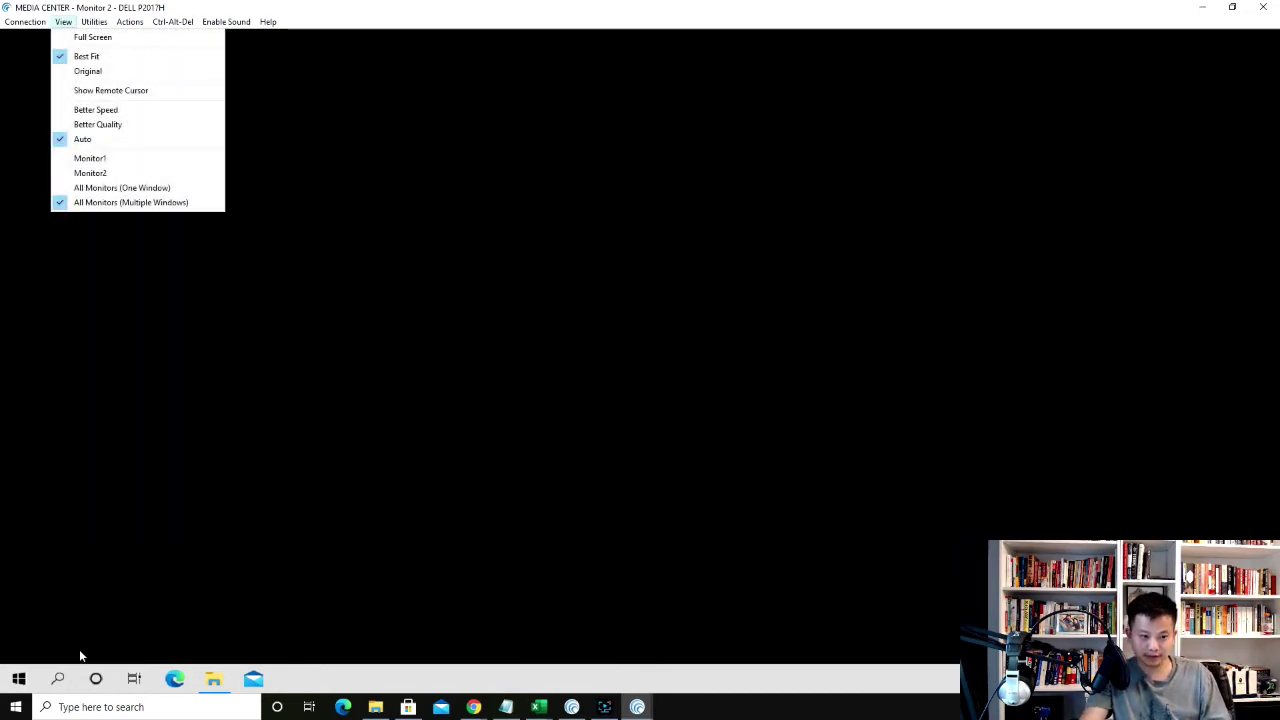
left_click(18, 678)
left_click(18, 678)
left_click(768, 440)
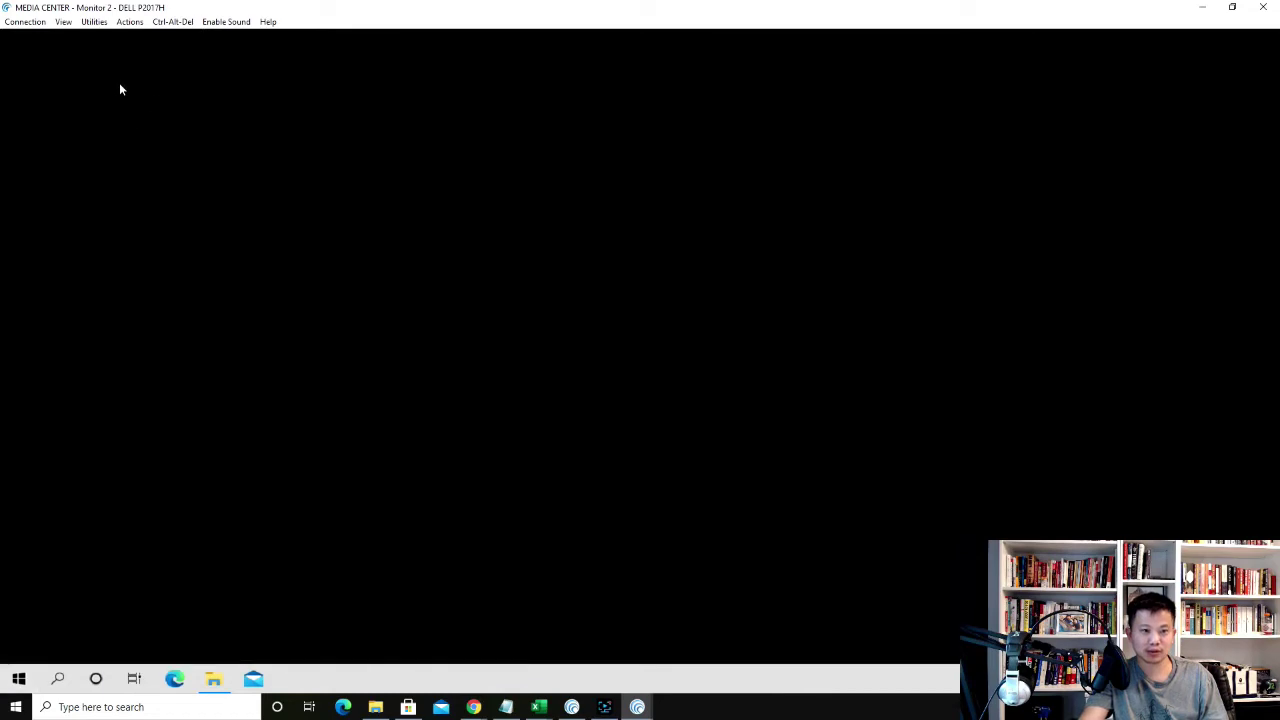
- Show all remote monitors in one window and maximize the session window
left_click(63, 21)
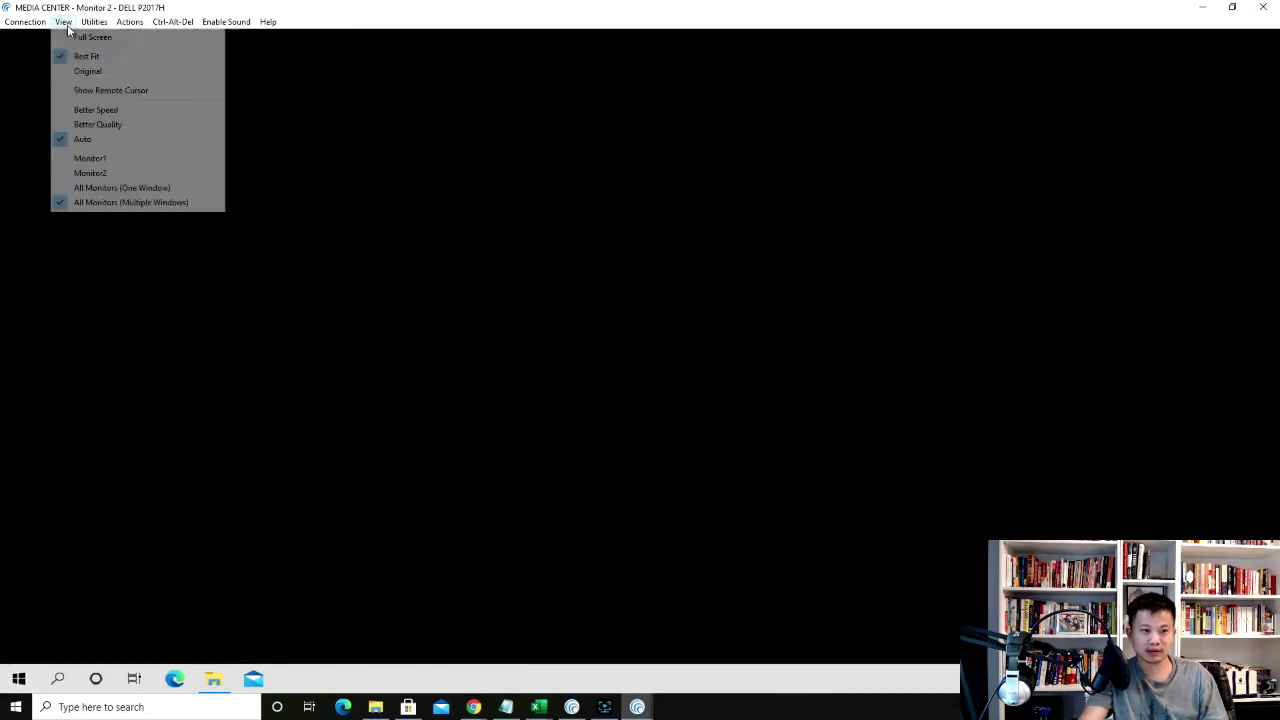
left_click(131, 188)
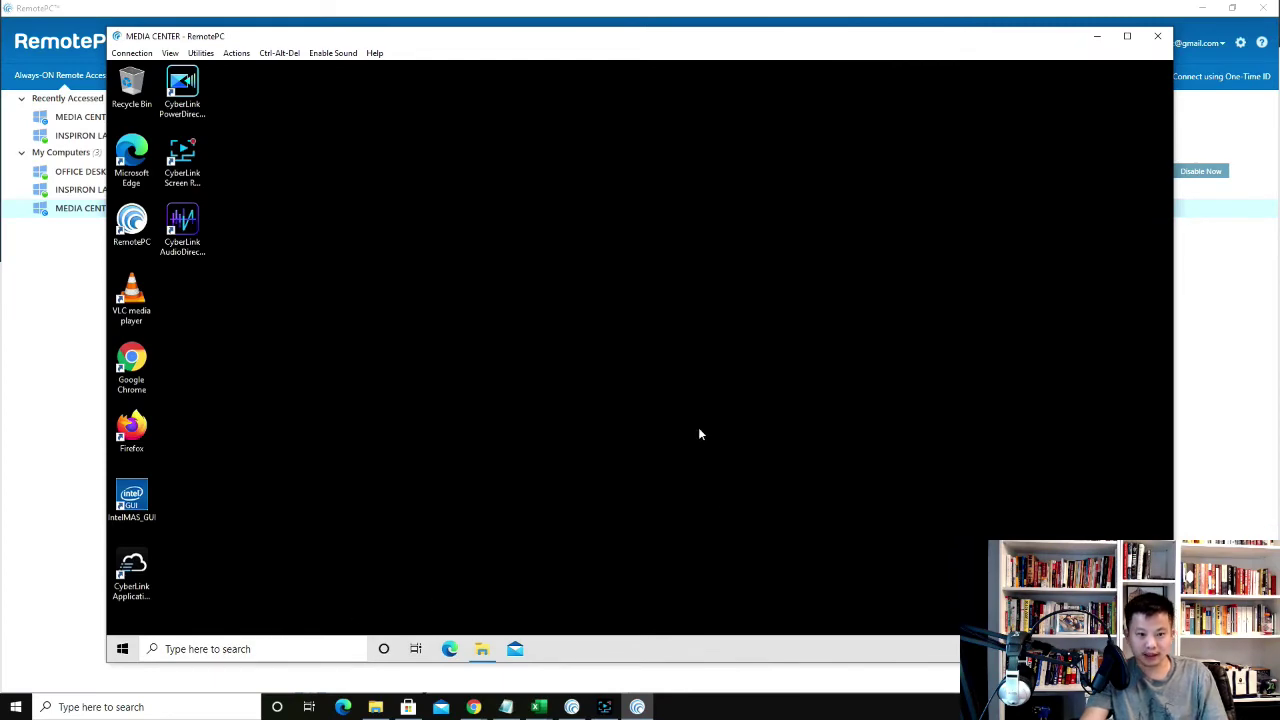
left_click(1126, 36)
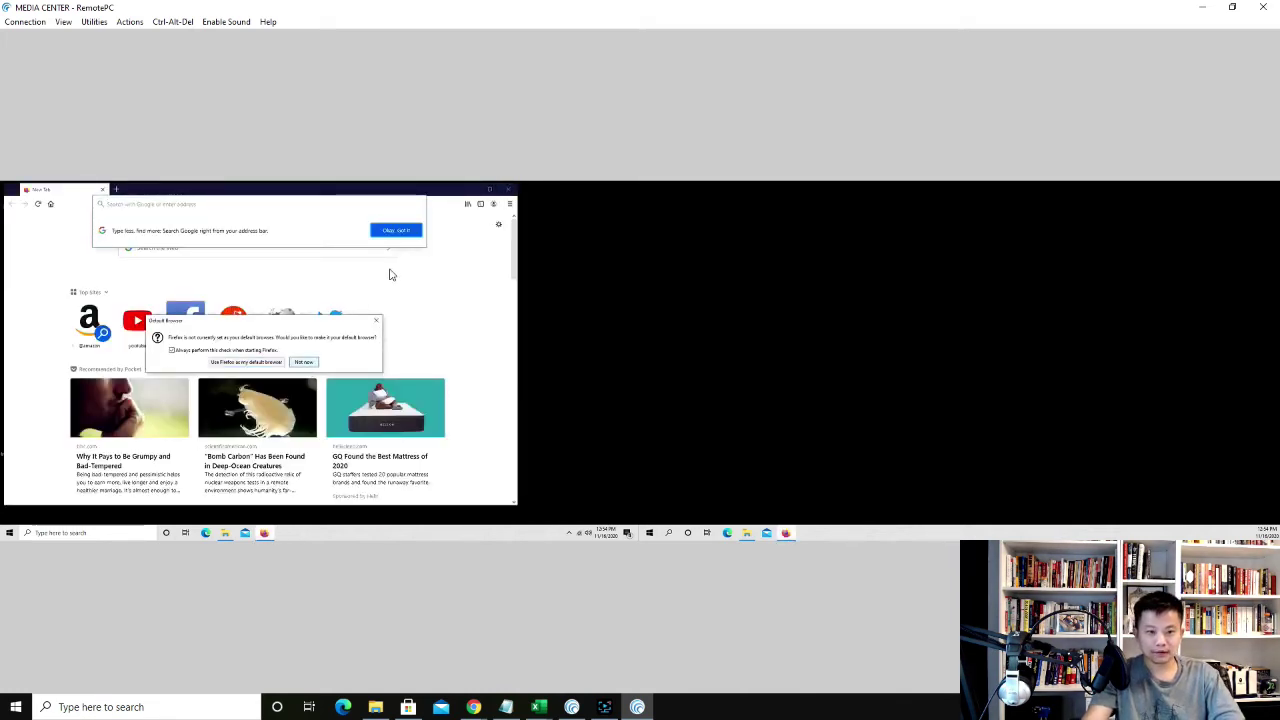
- Dismiss the address bar tip in the remote Firefox, maximize the browser and go to google.com
left_click(395, 231)
left_click(490, 190)
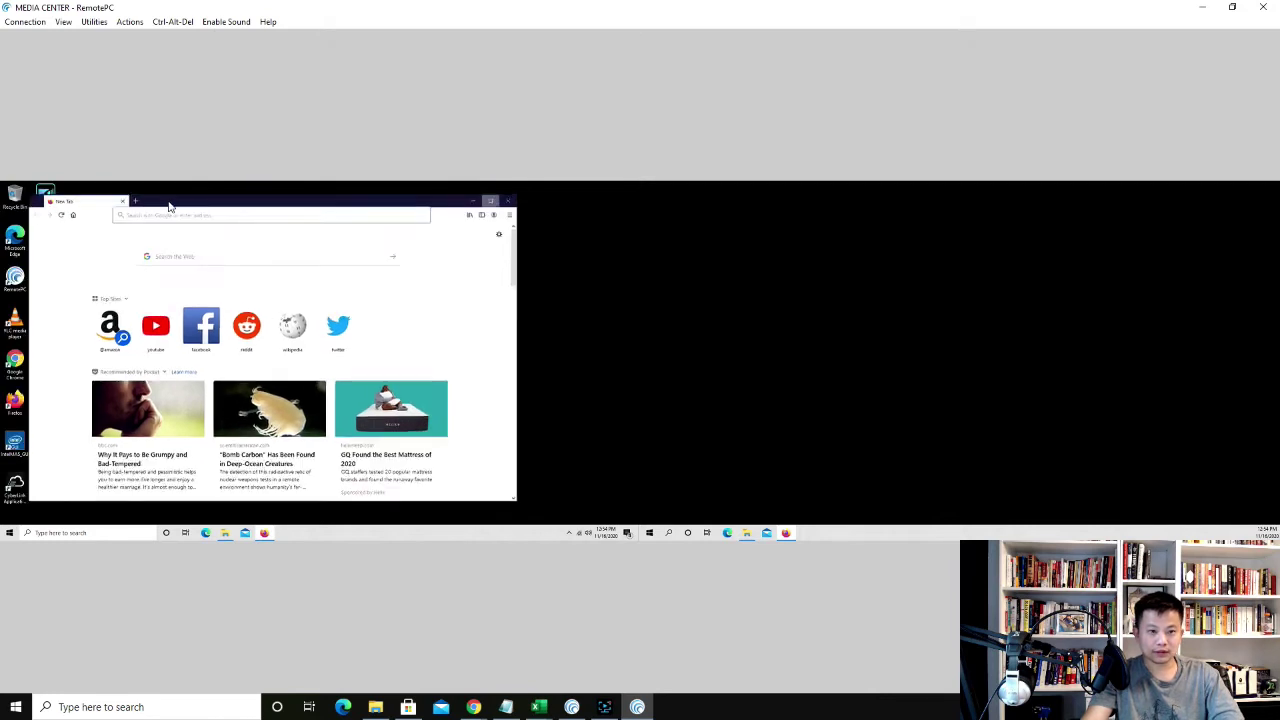
left_click(204, 204)
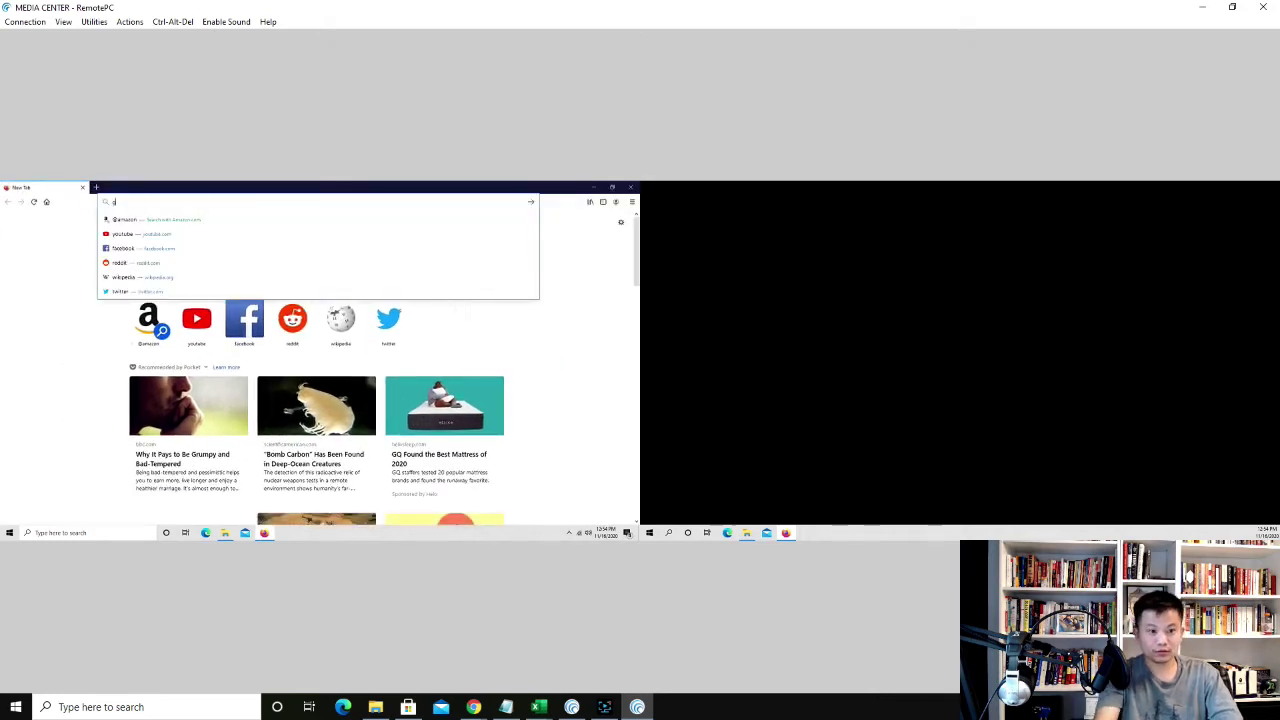
key("Return")
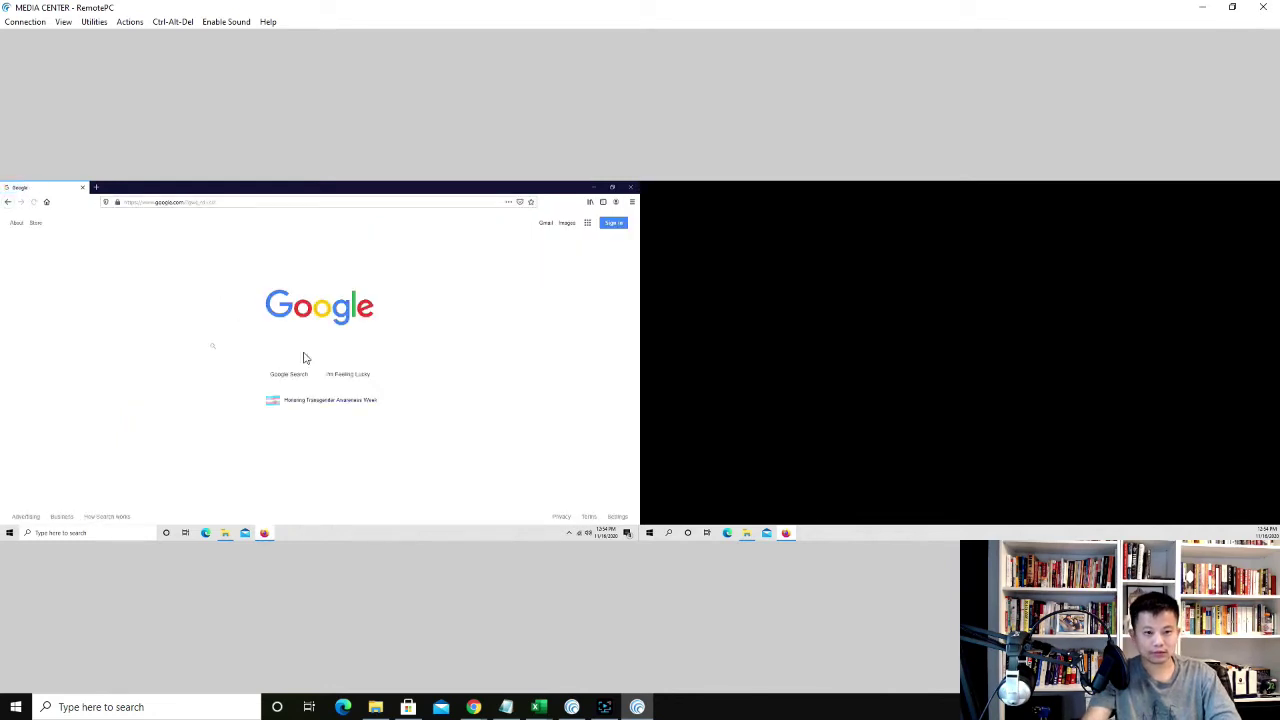
- Search Google for "remote pc" in the remote browser
type("remote j")
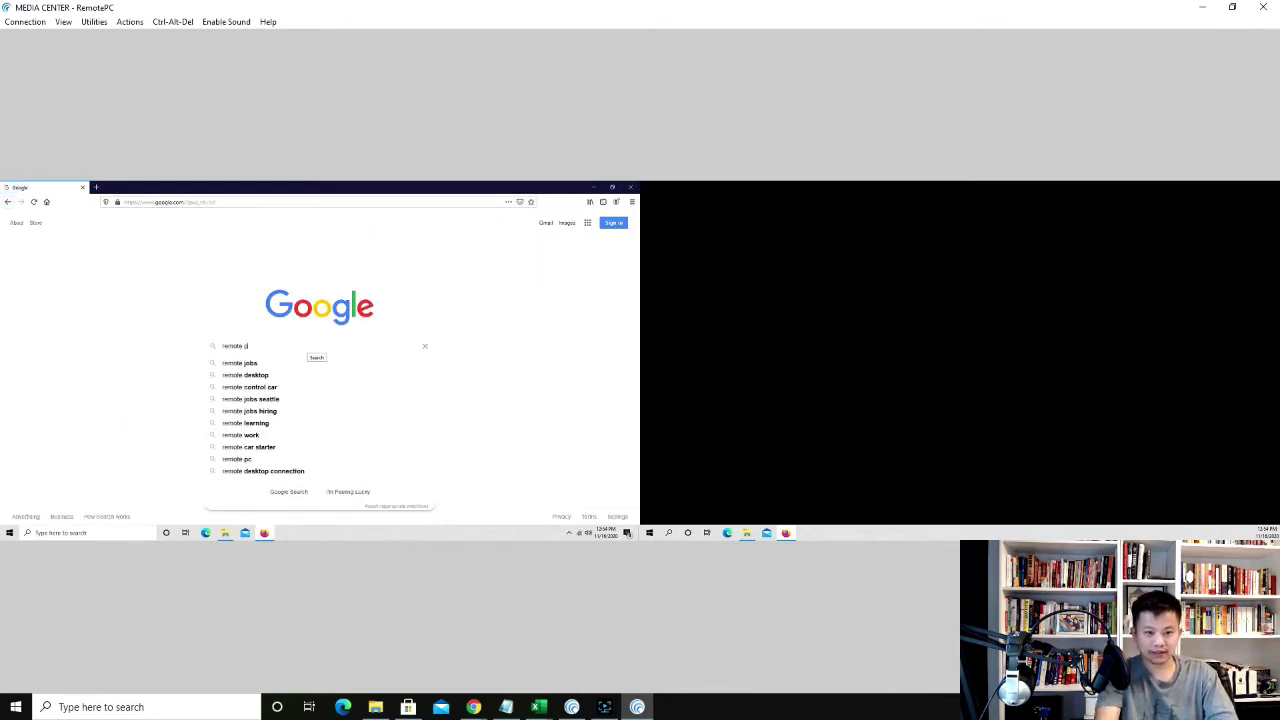
type("c")
key("Return")
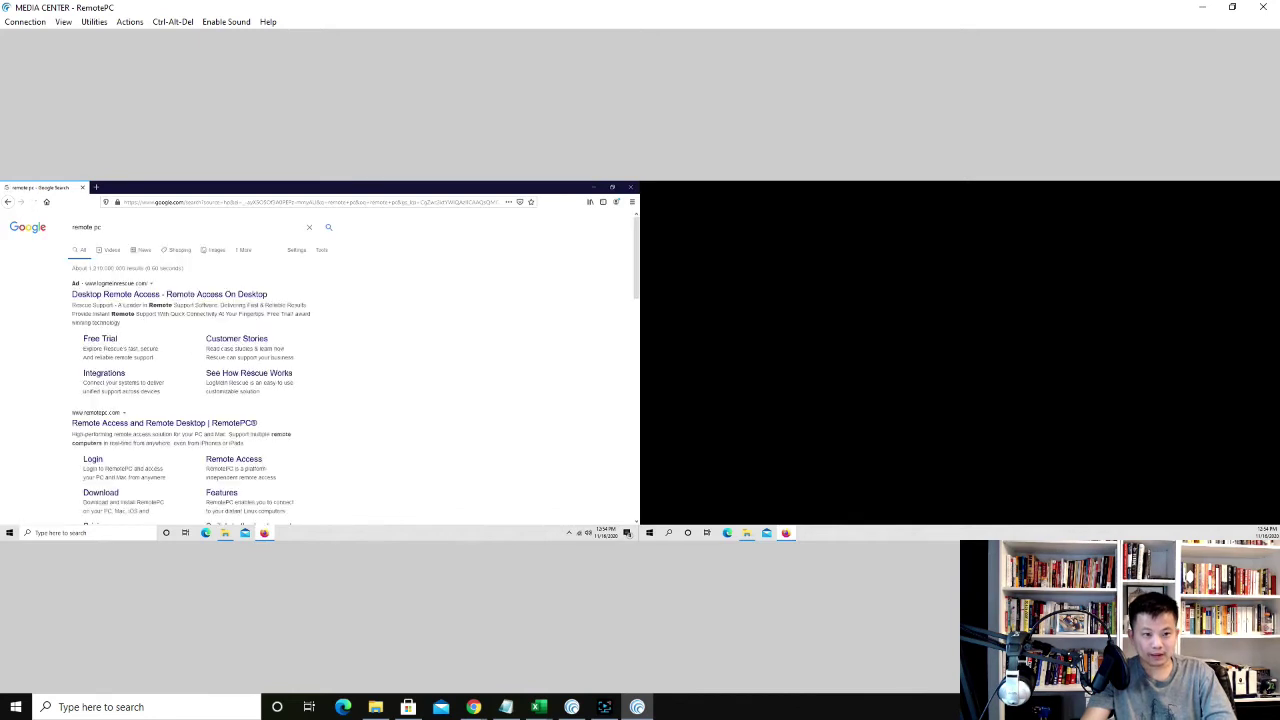
- Open the "Remote Access and Remote Desktop | RemotePC" result and look through the home page's plans and reviews
scroll(128, 392, "down", 2)
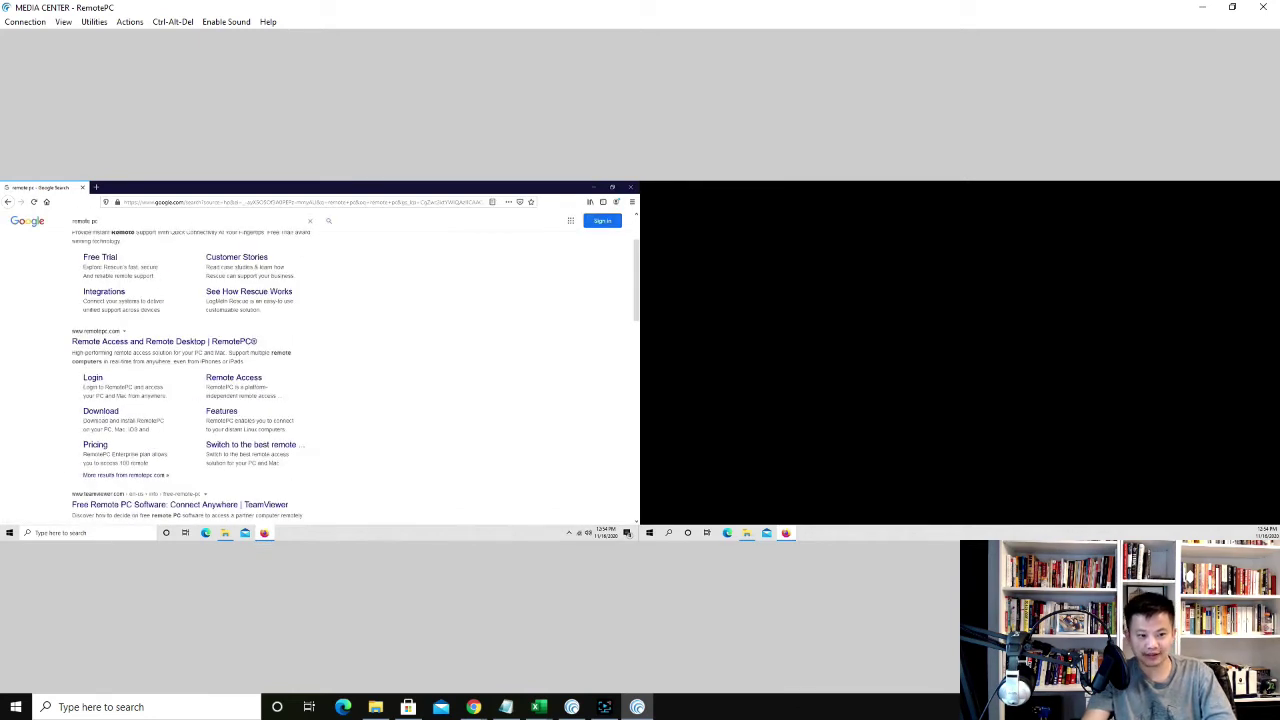
scroll(128, 392, "down", 3)
scroll(166, 329, "up", 2)
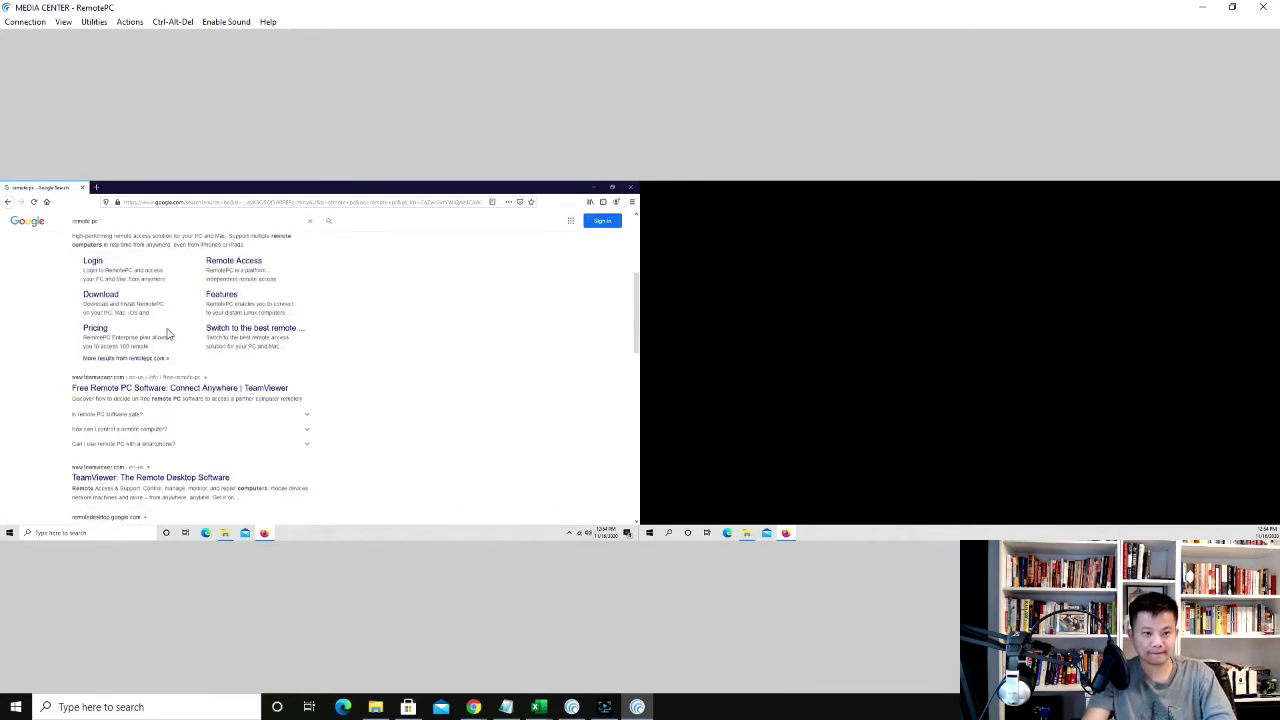
scroll(172, 337, "up", 1)
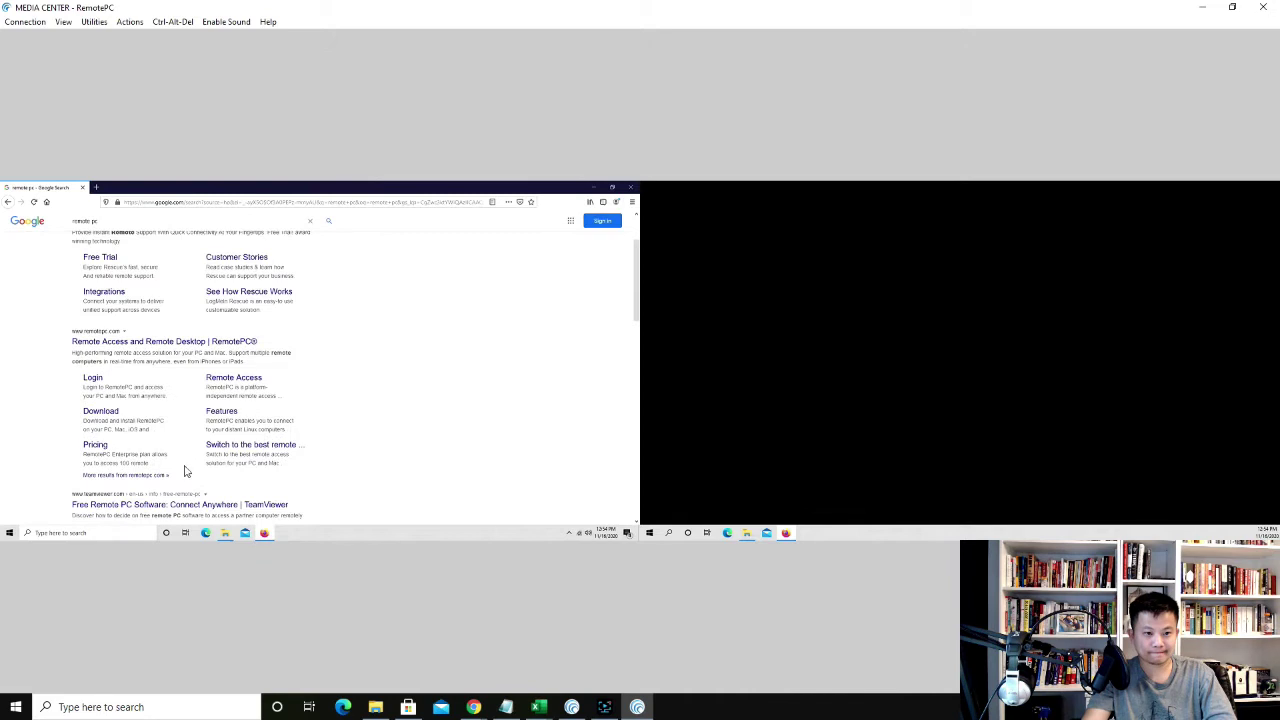
left_click(214, 342)
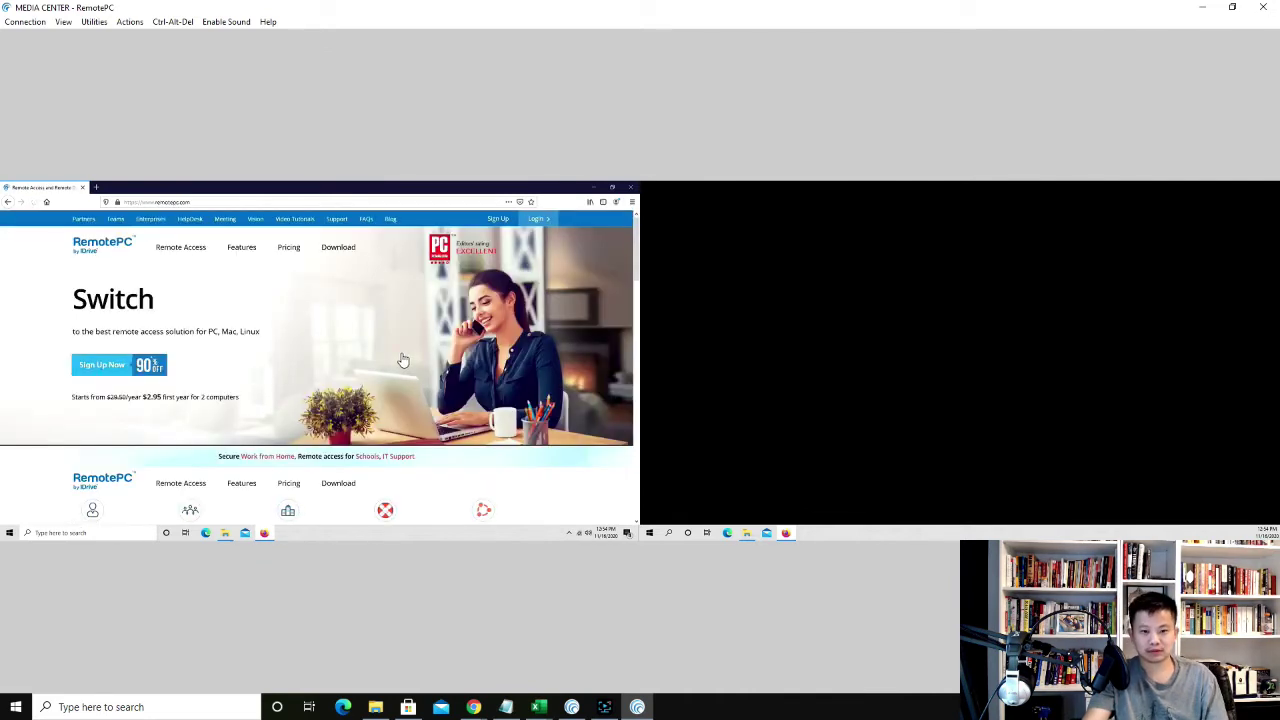
scroll(368, 375, "down", 5)
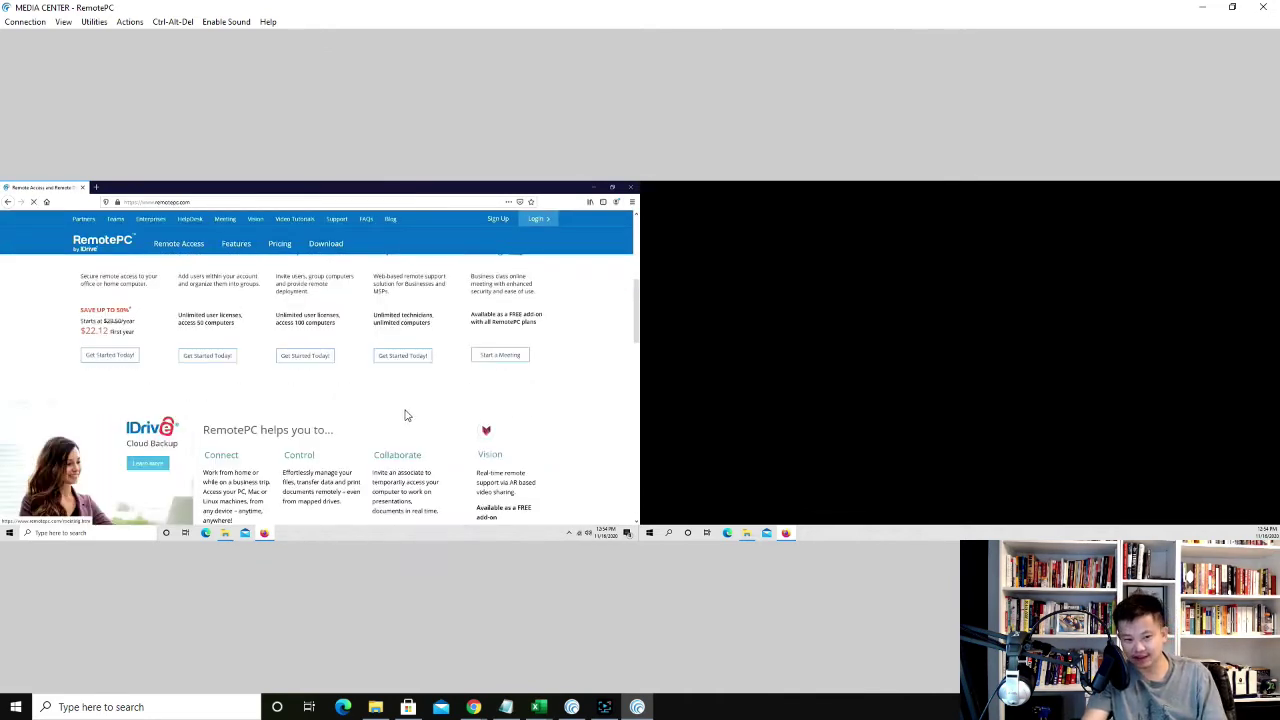
scroll(404, 400, "down", 5)
scroll(400, 405, "down", 3)
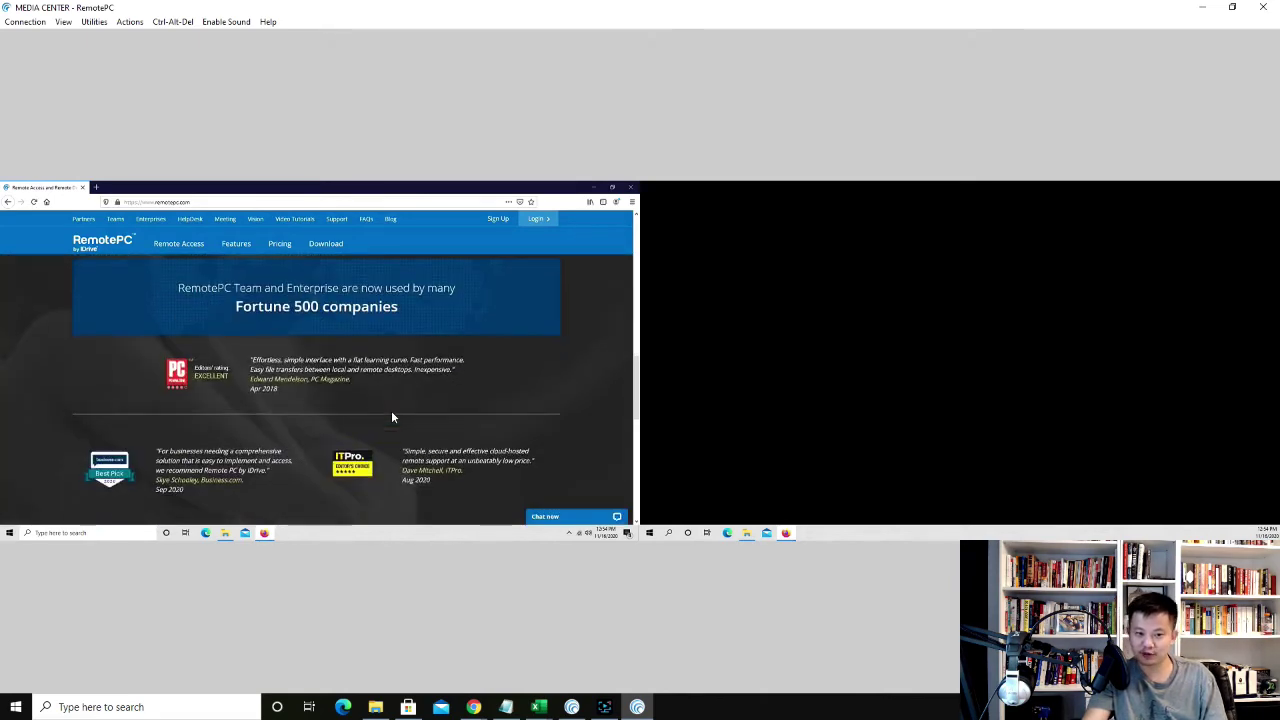
scroll(391, 413, "down", 5)
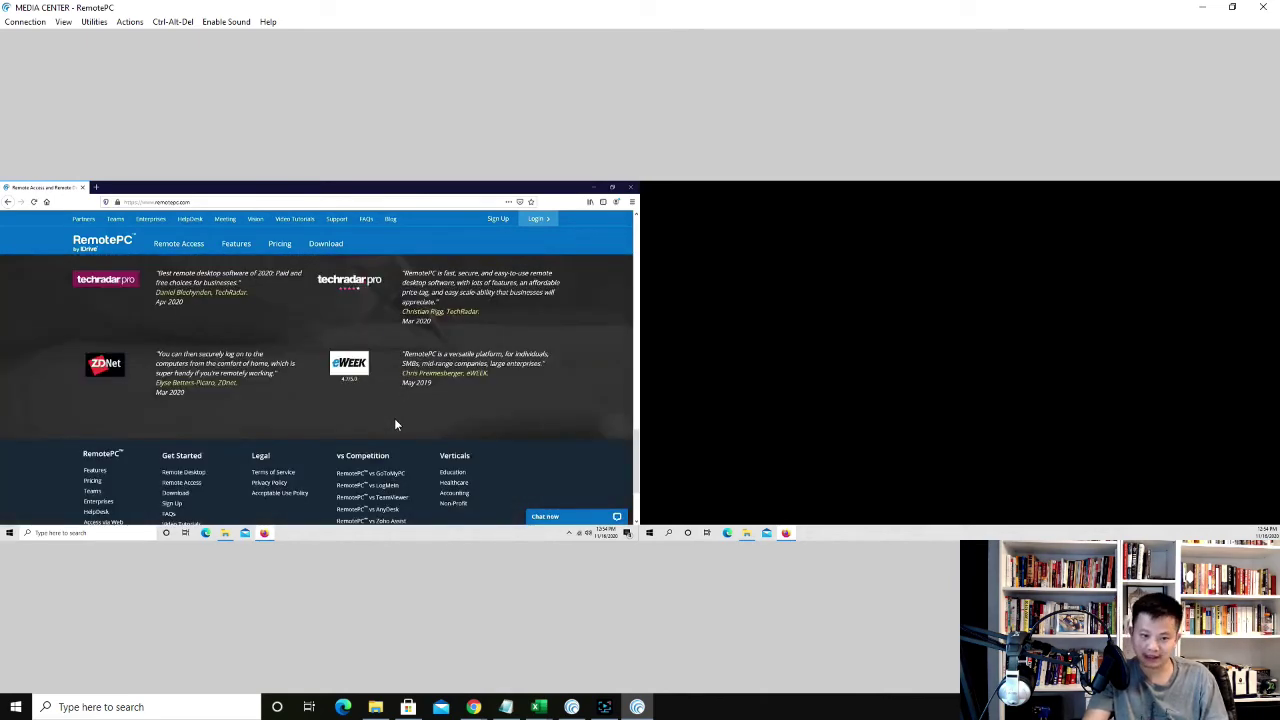
scroll(394, 420, "up", 12)
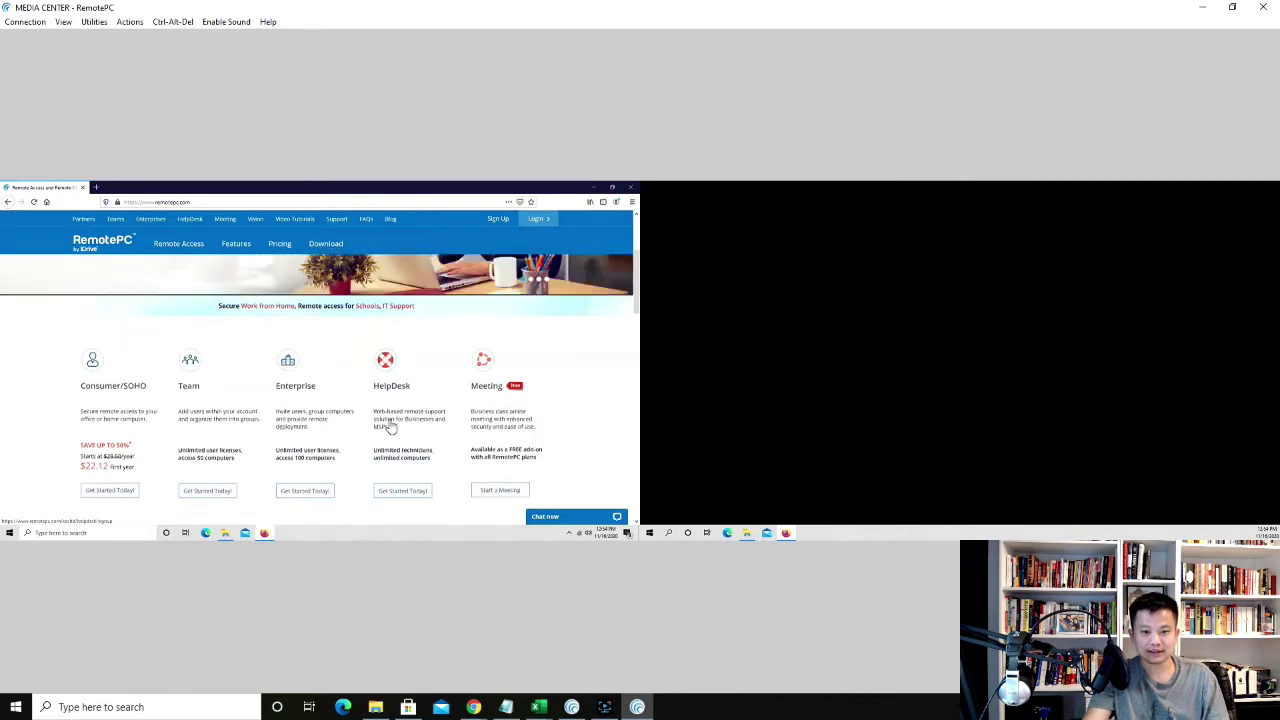
- Play the video in the remote Videos For Upload folder, exit full screen and close the player
scroll(390, 425, "up", 3)
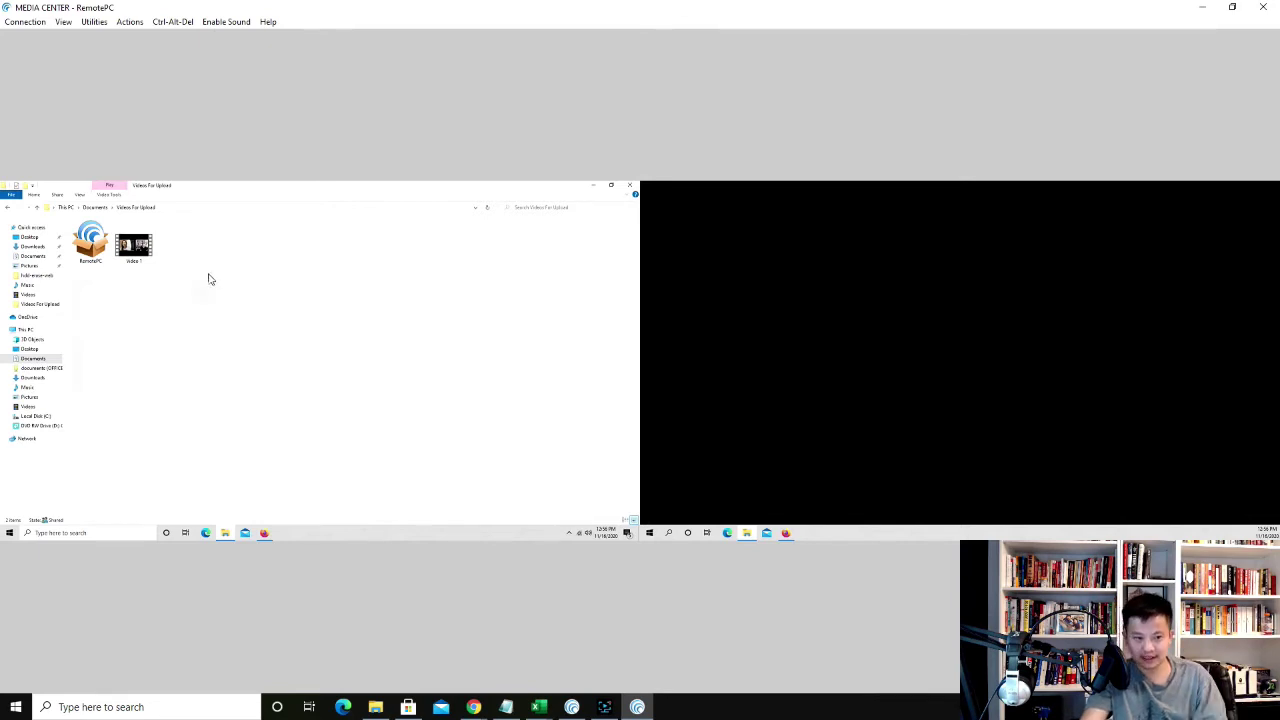
double_click(138, 250)
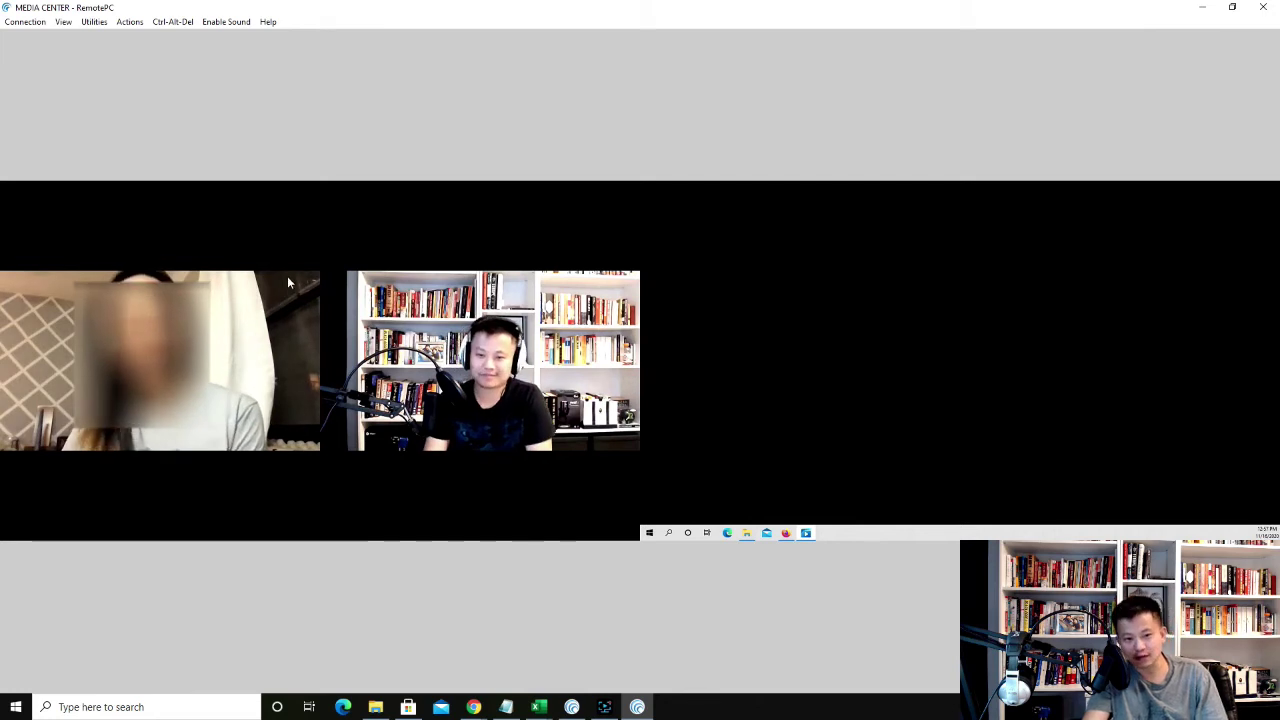
mouse_move(600, 517)
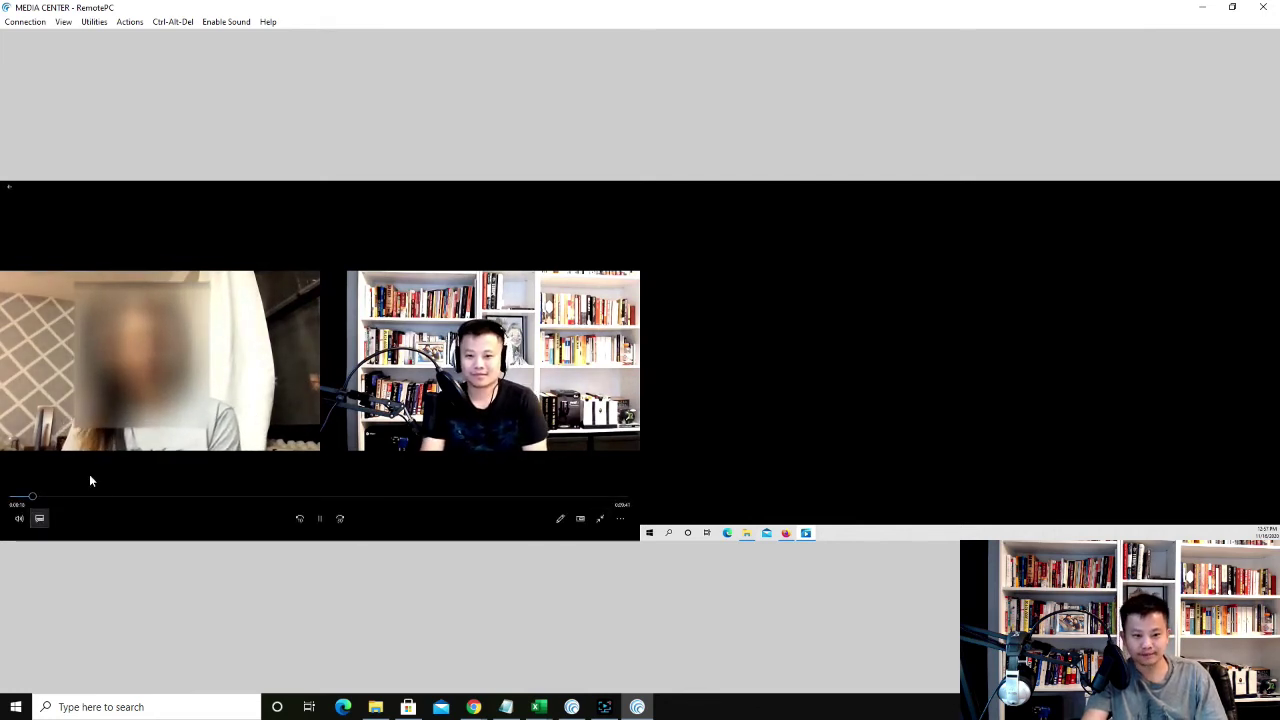
left_click(603, 518)
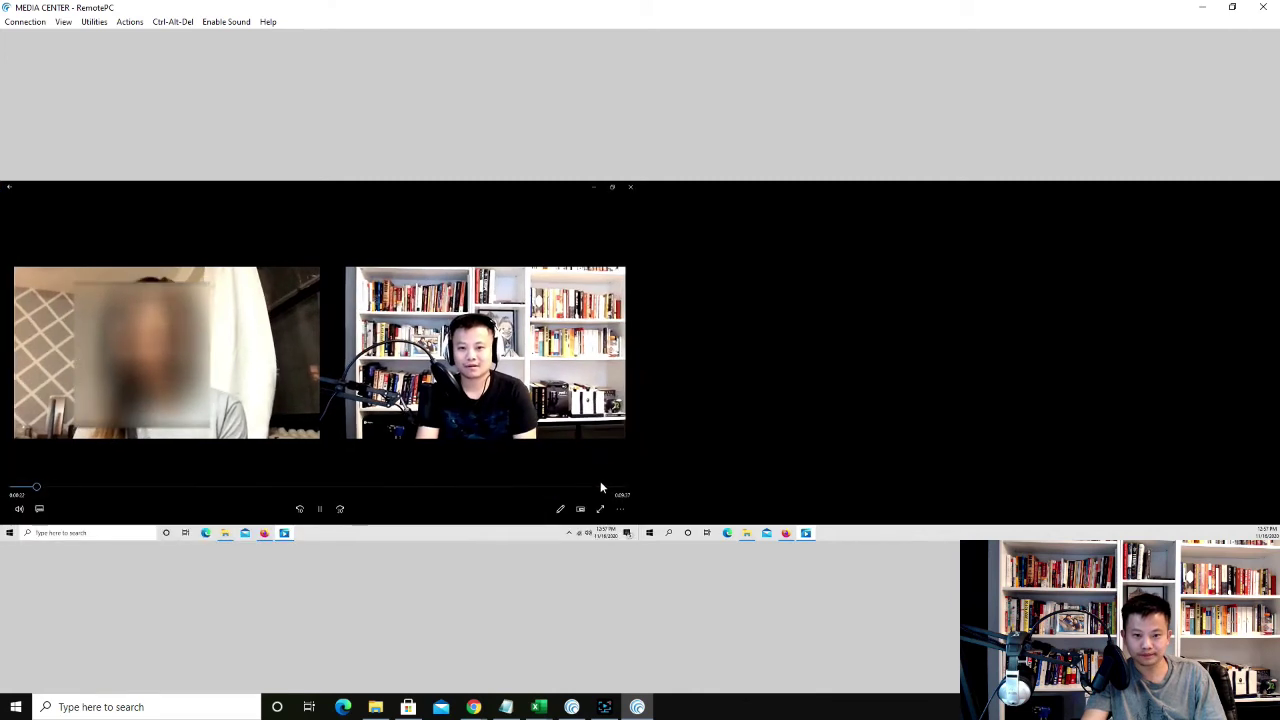
left_click(630, 189)
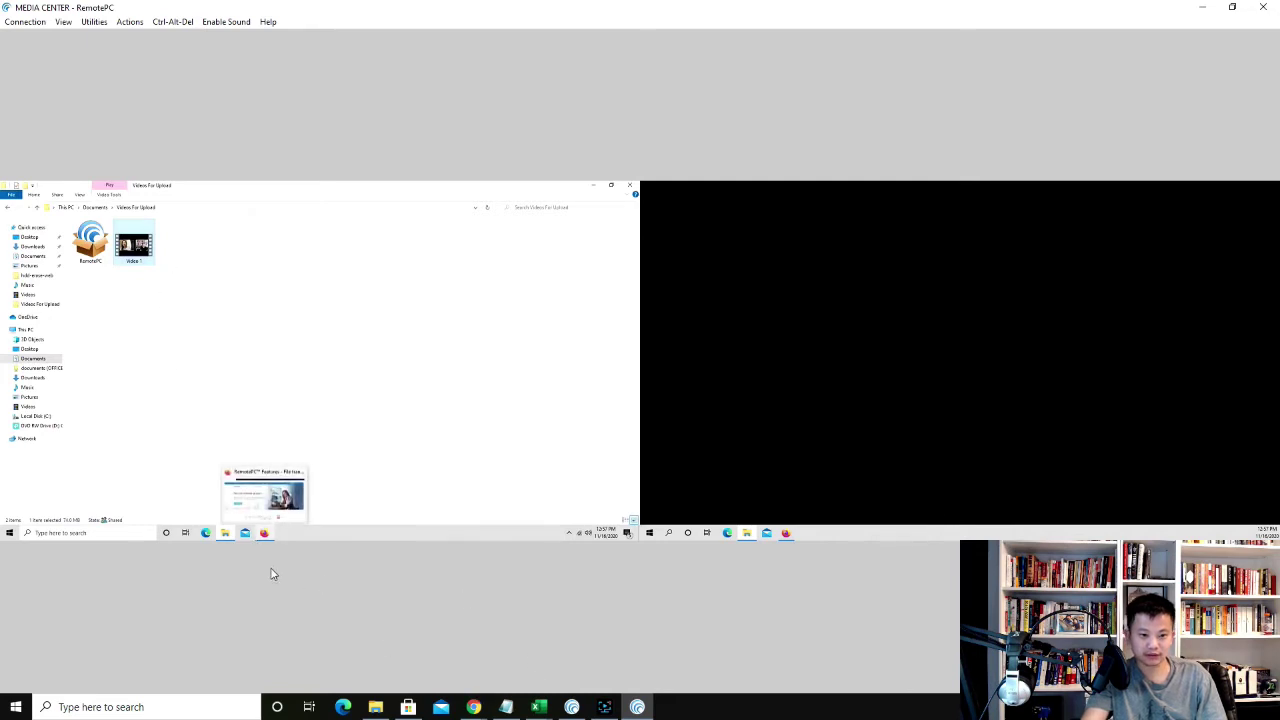
- Switch back to the remote Firefox window and go to YouTube
left_click(270, 492)
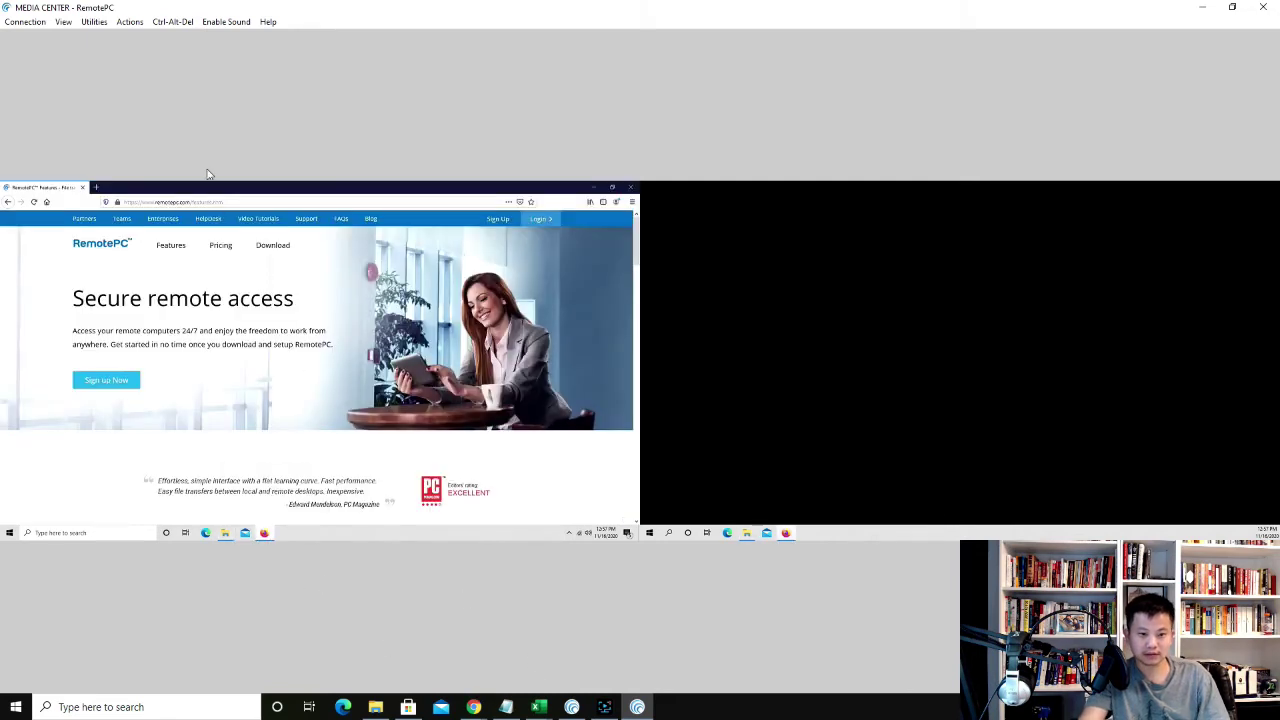
left_click(173, 202)
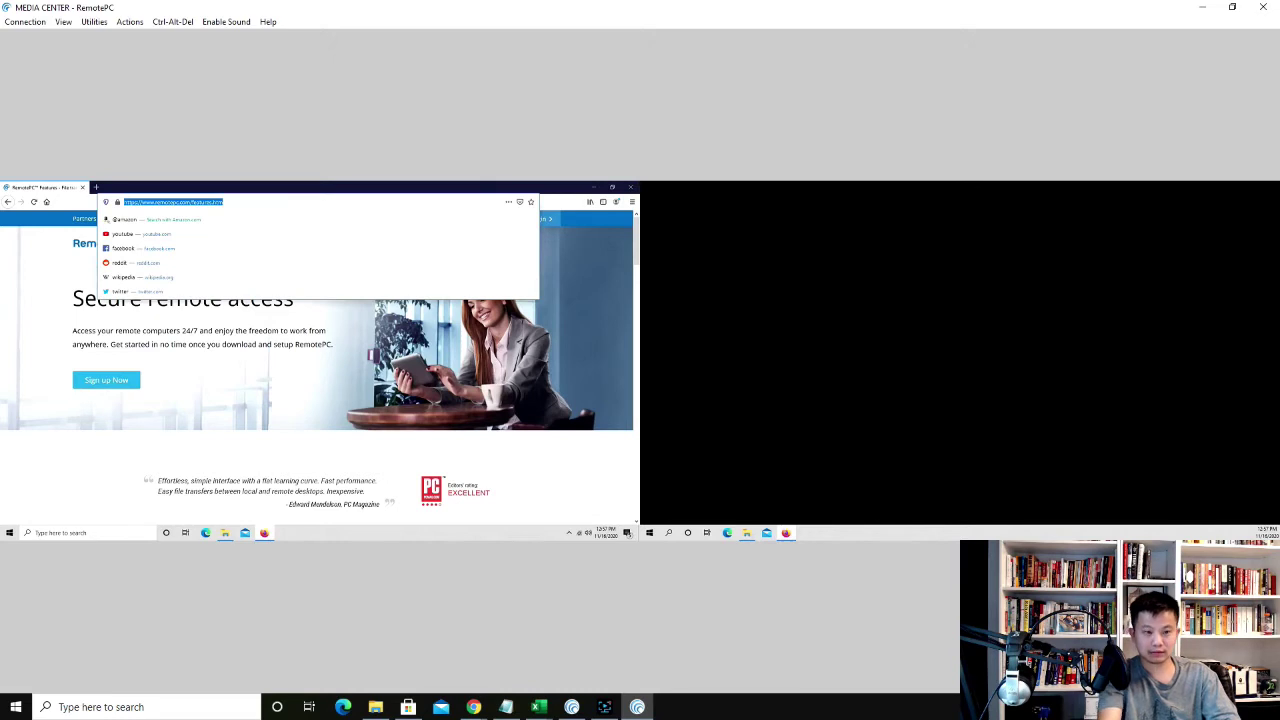
type("youtu")
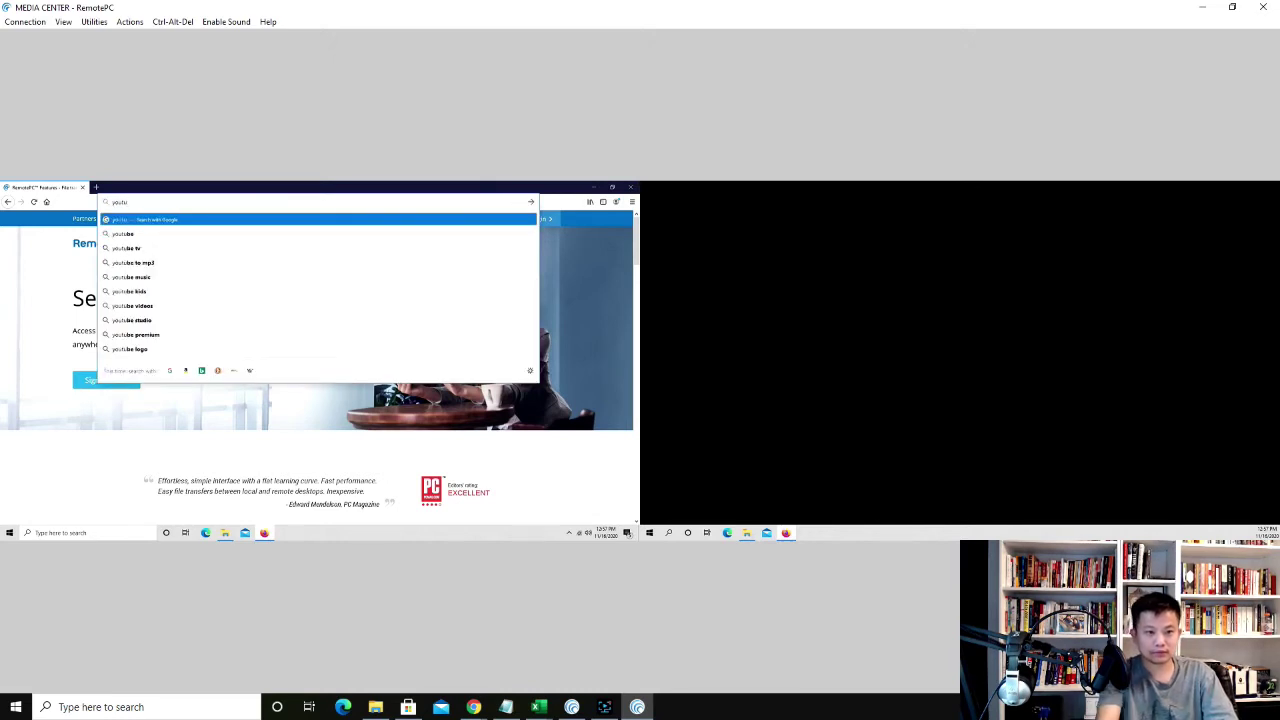
type("be")
key("Return")
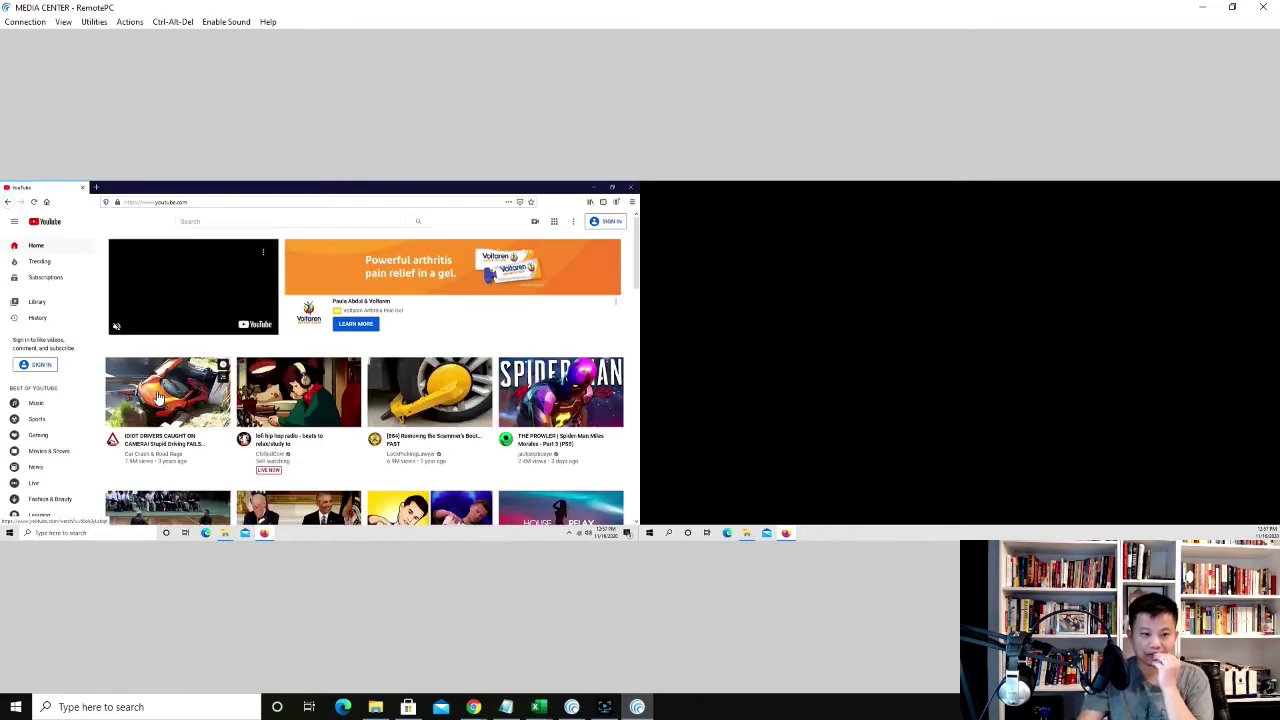
- Open the "Nito Shinkage Ryu Kusarigama Jutsu" video and dismiss the streaming offer and the sign-in tip
scroll(170, 360, "down", 4)
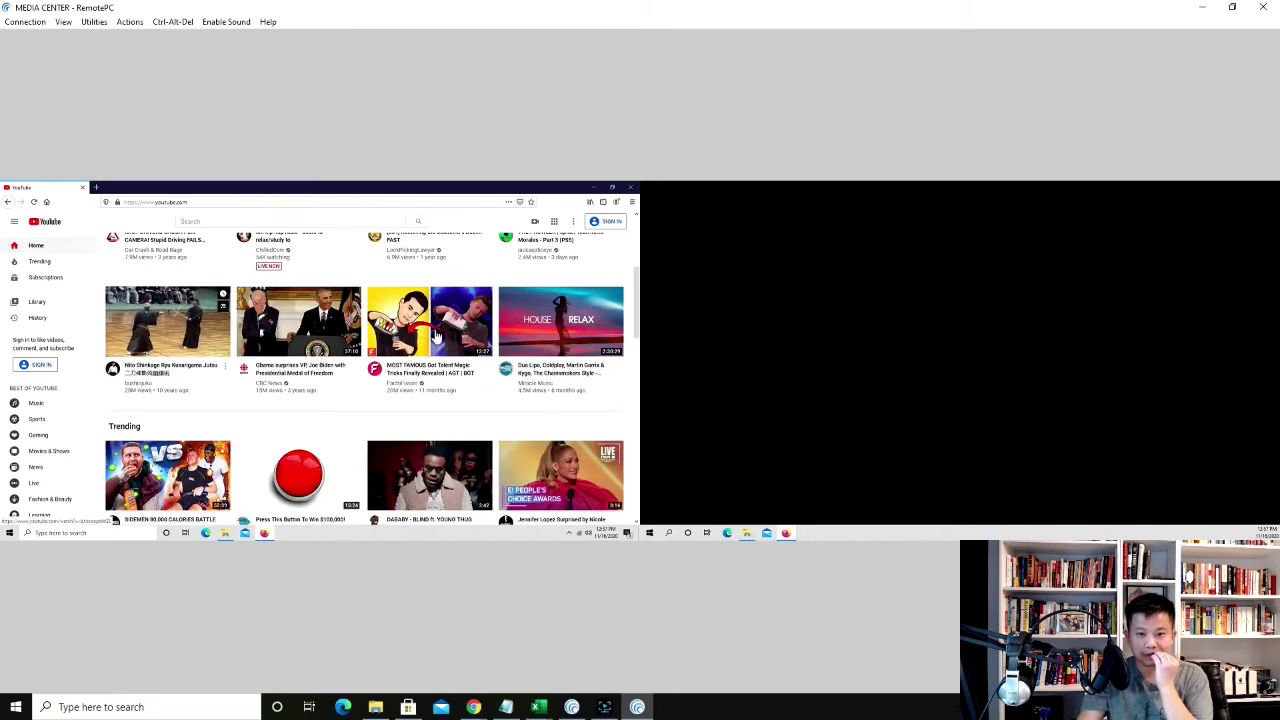
left_click(205, 325)
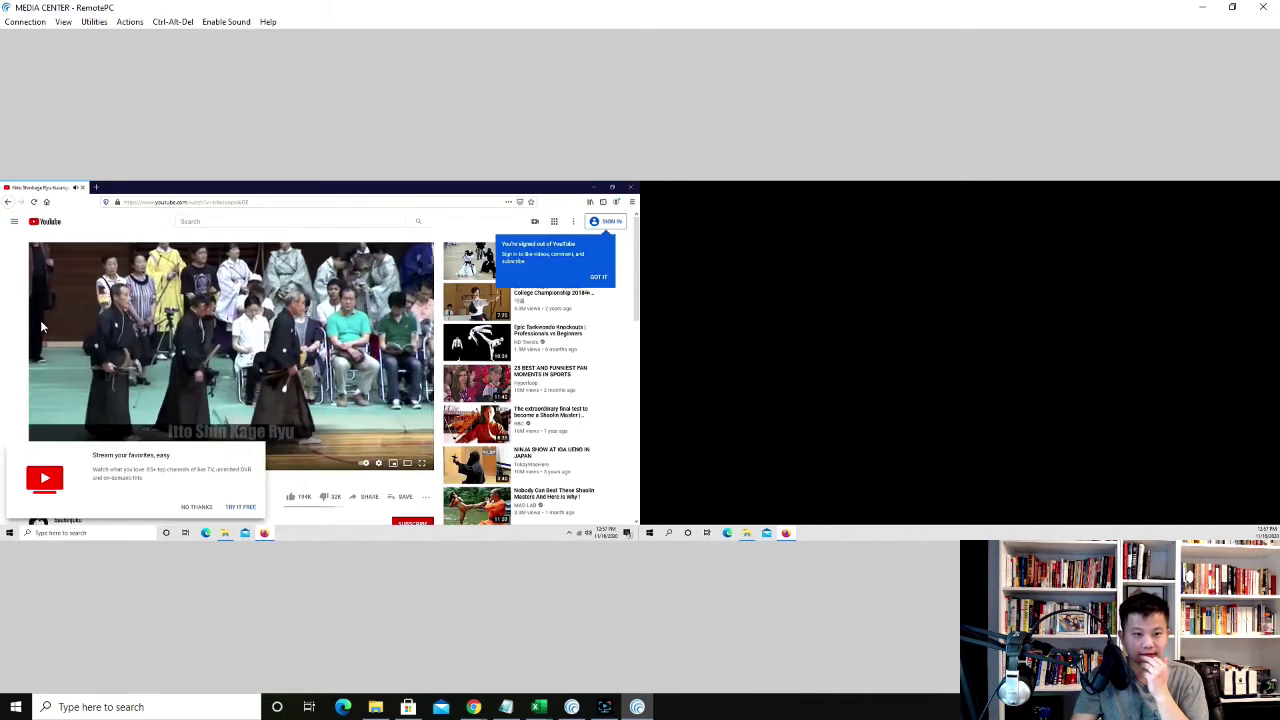
left_click(197, 507)
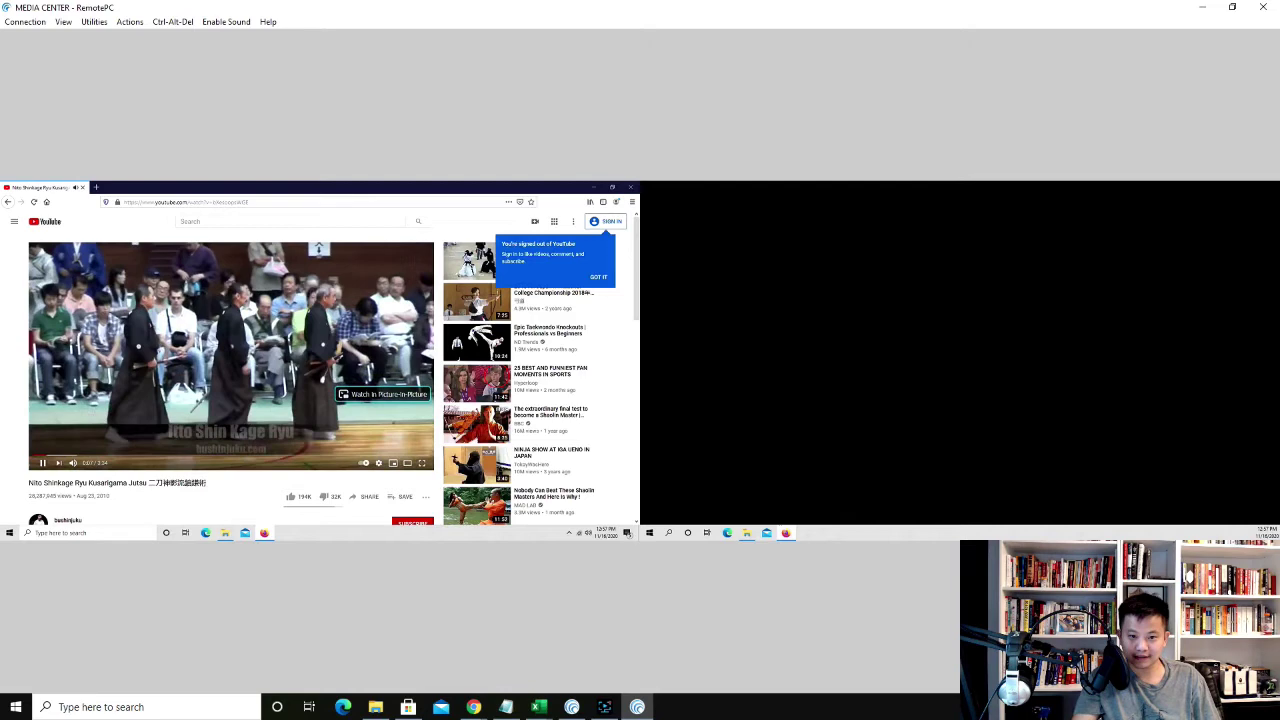
left_click(602, 280)
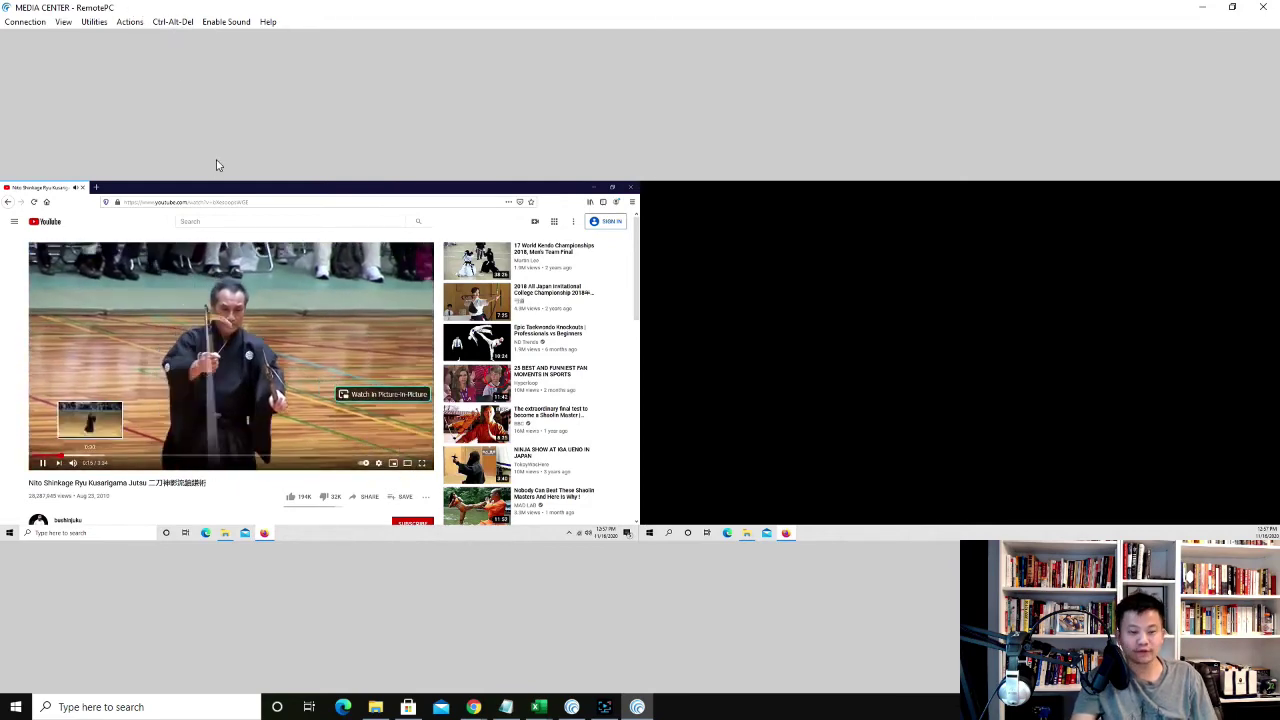
- Enable the remote computer's sound in the session and disable it again
left_click(213, 22)
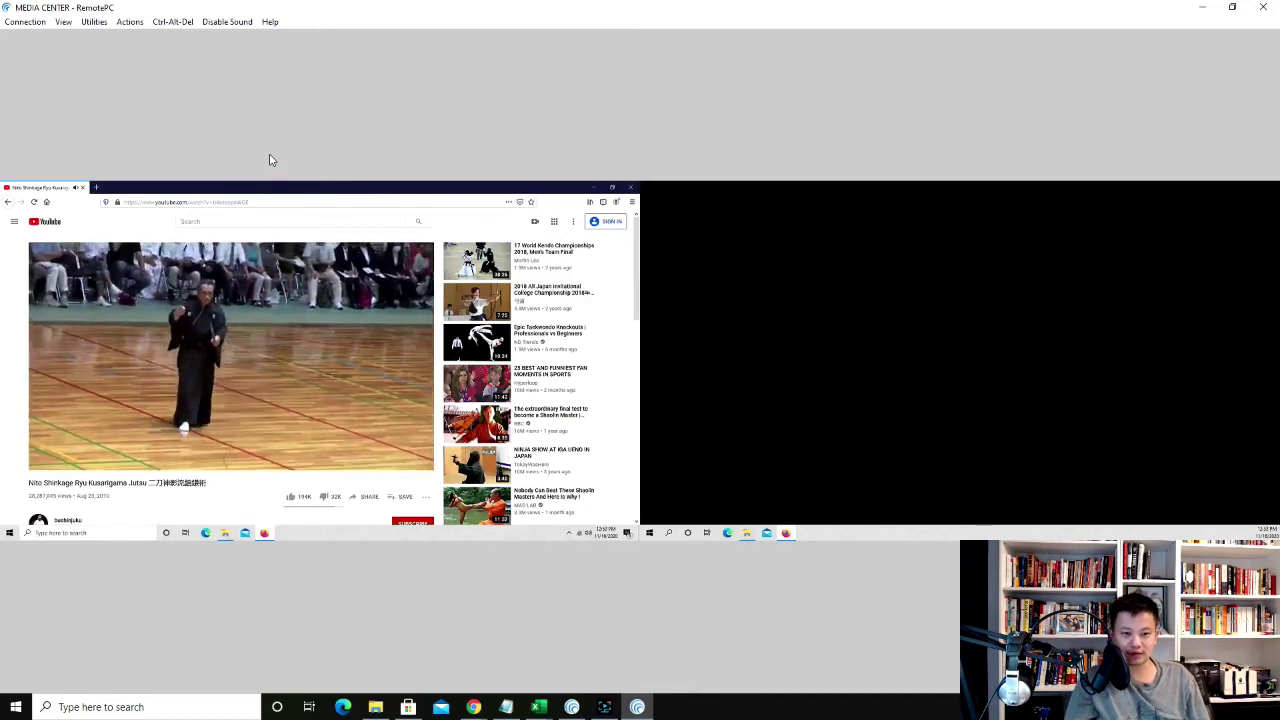
left_click(235, 21)
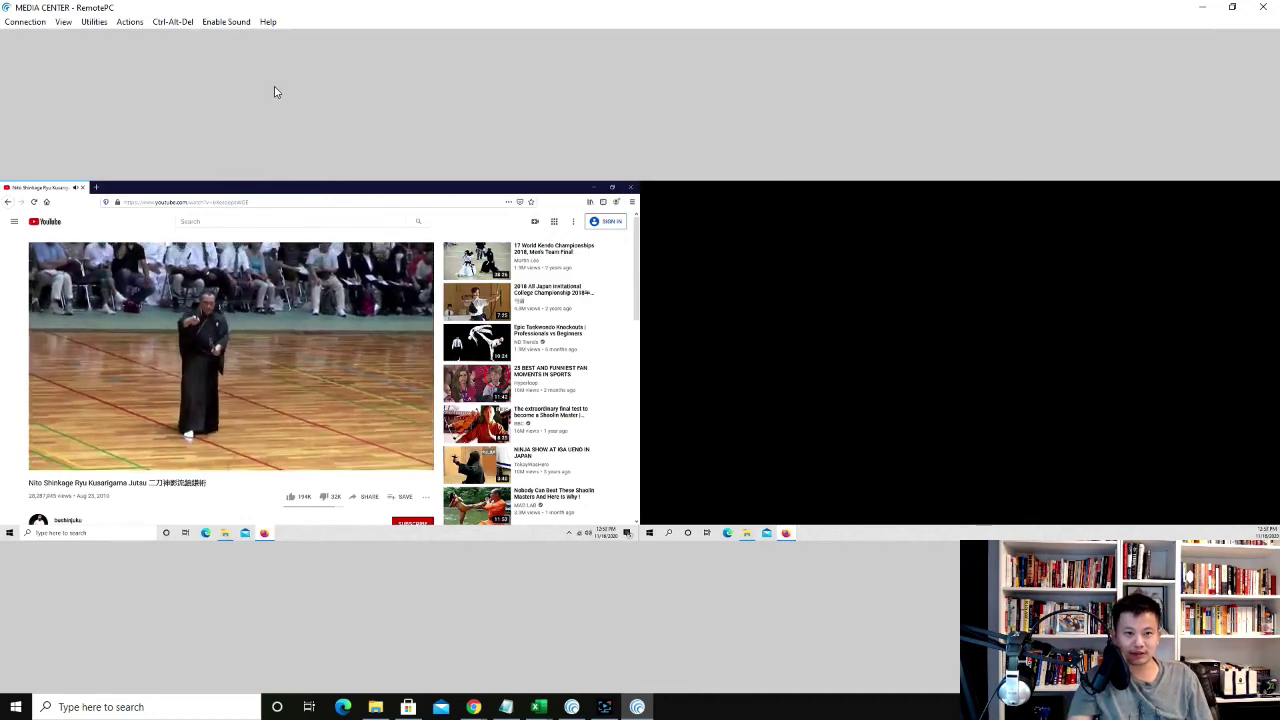
- Review the session's available actions, such as Blank Host Screen and Block Remote Input, without applying any
left_click(127, 22)
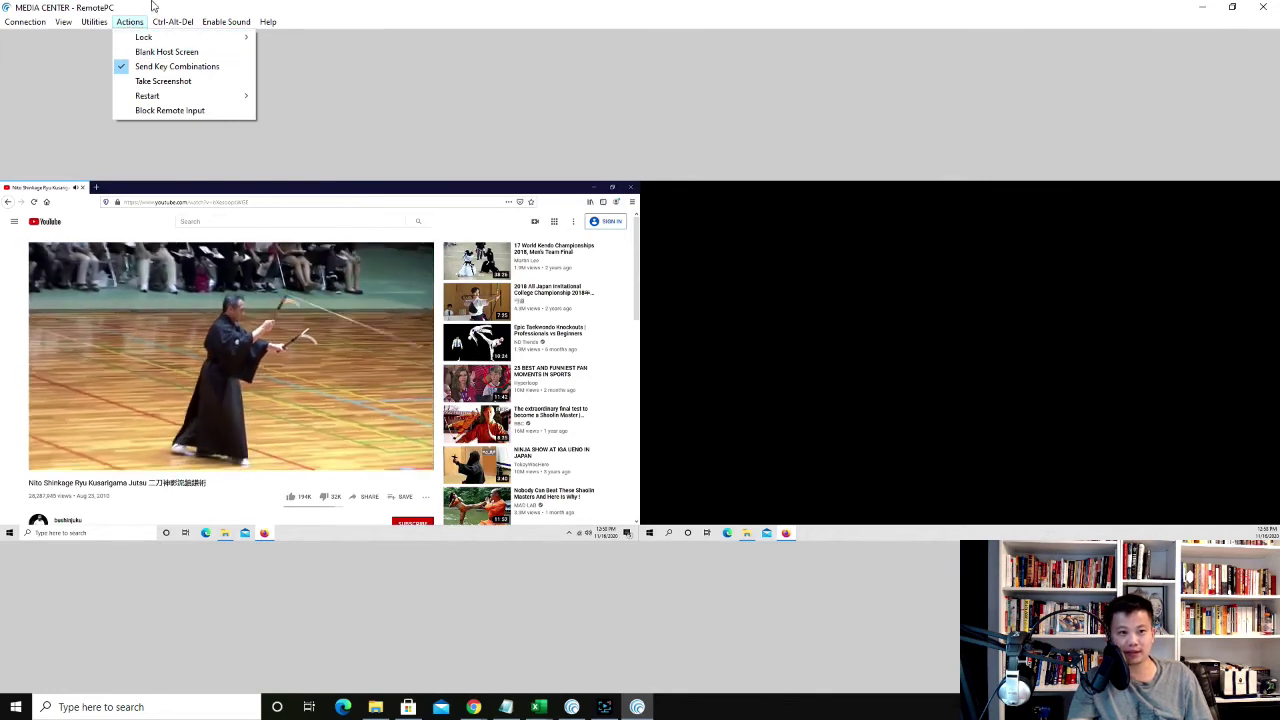
left_click(152, 7)
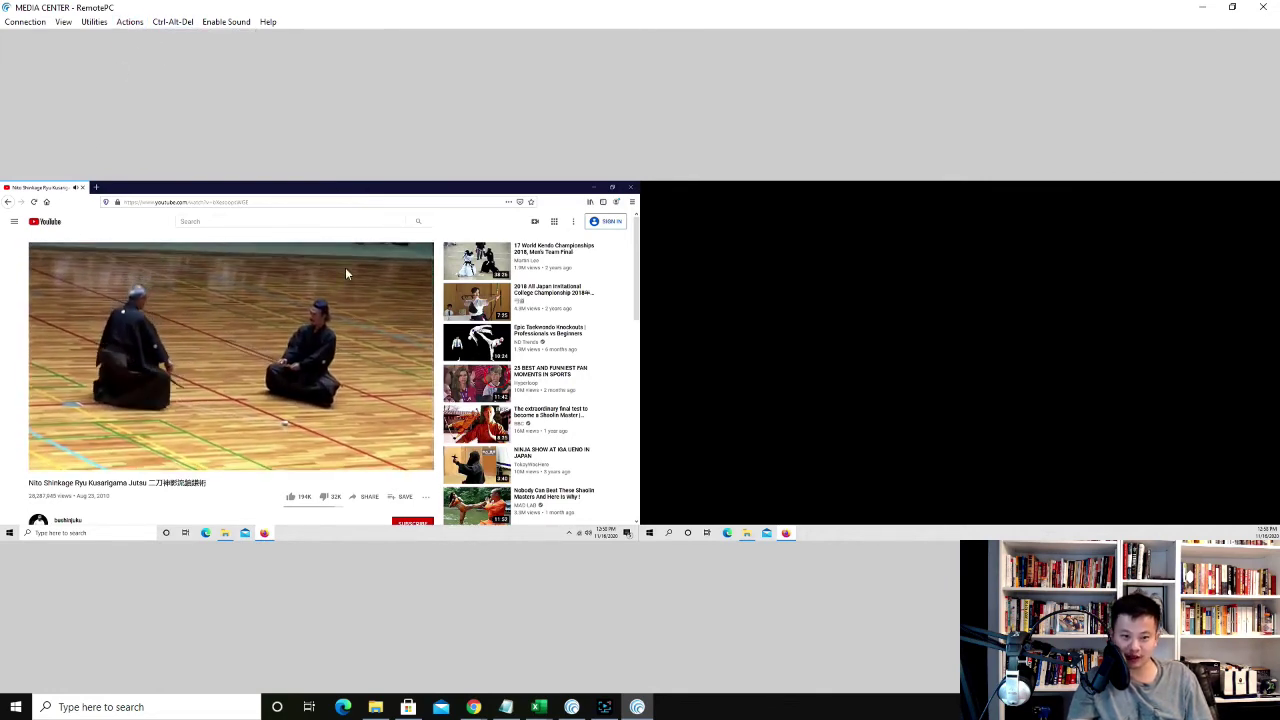
left_click(127, 23)
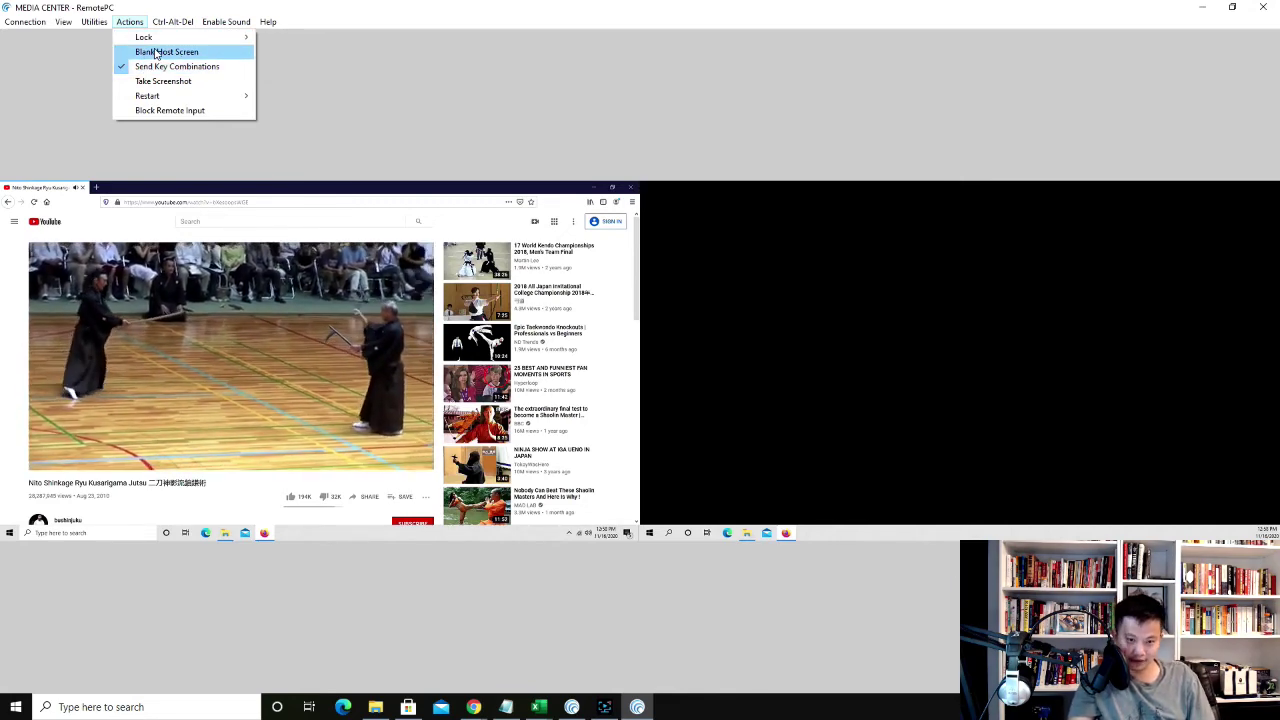
left_click(98, 109)
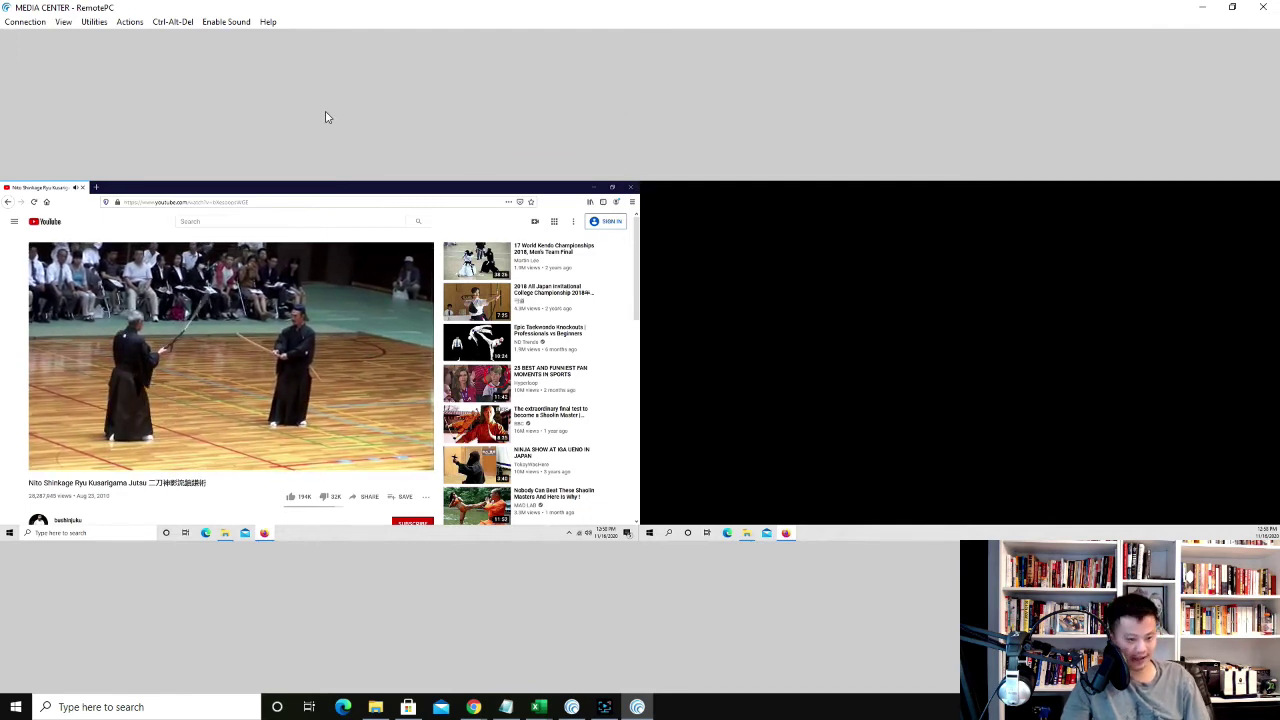
- Set the session's display mode to Better Quality and check how the remote video plays
left_click(93, 22)
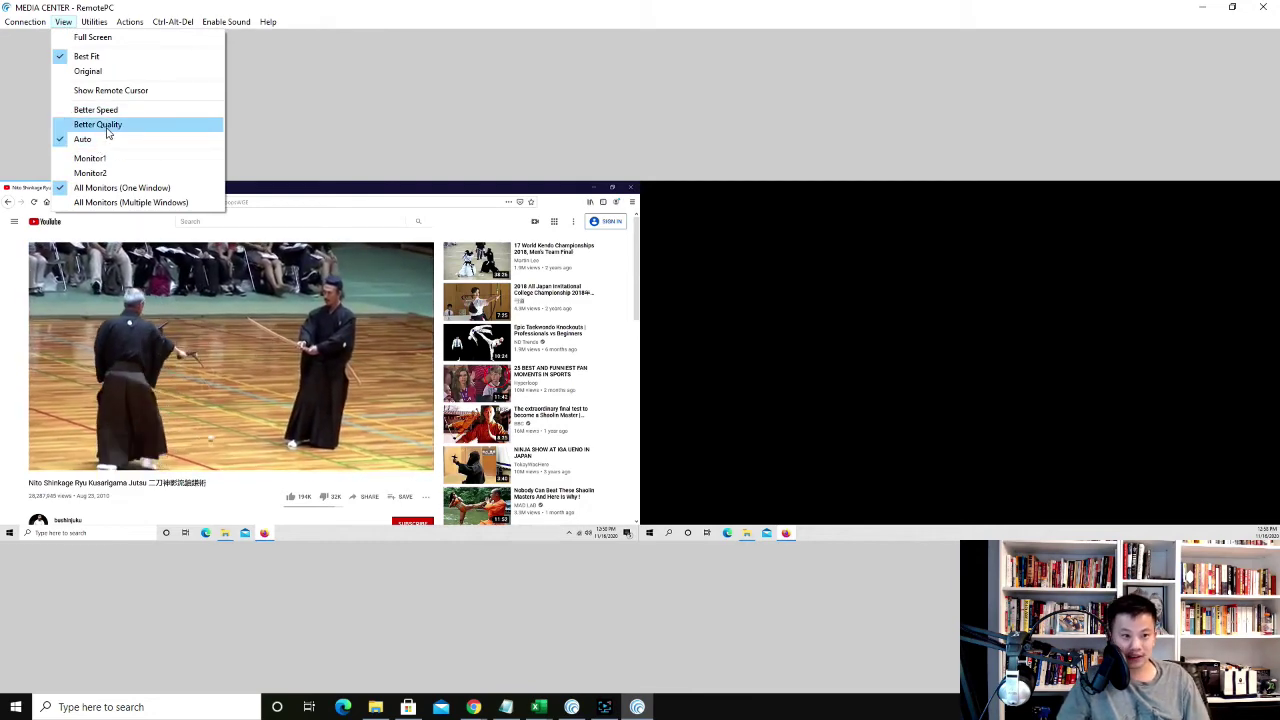
left_click(110, 126)
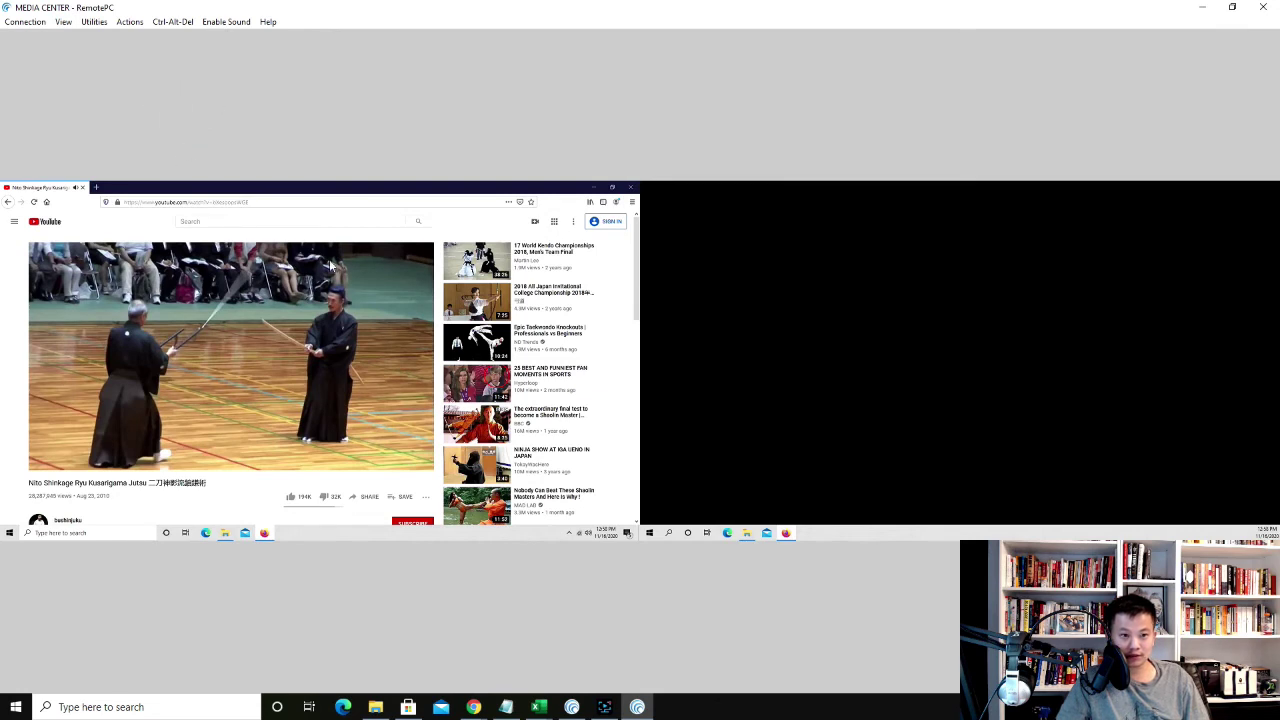
left_click(100, 25)
mouse_move(63, 22)
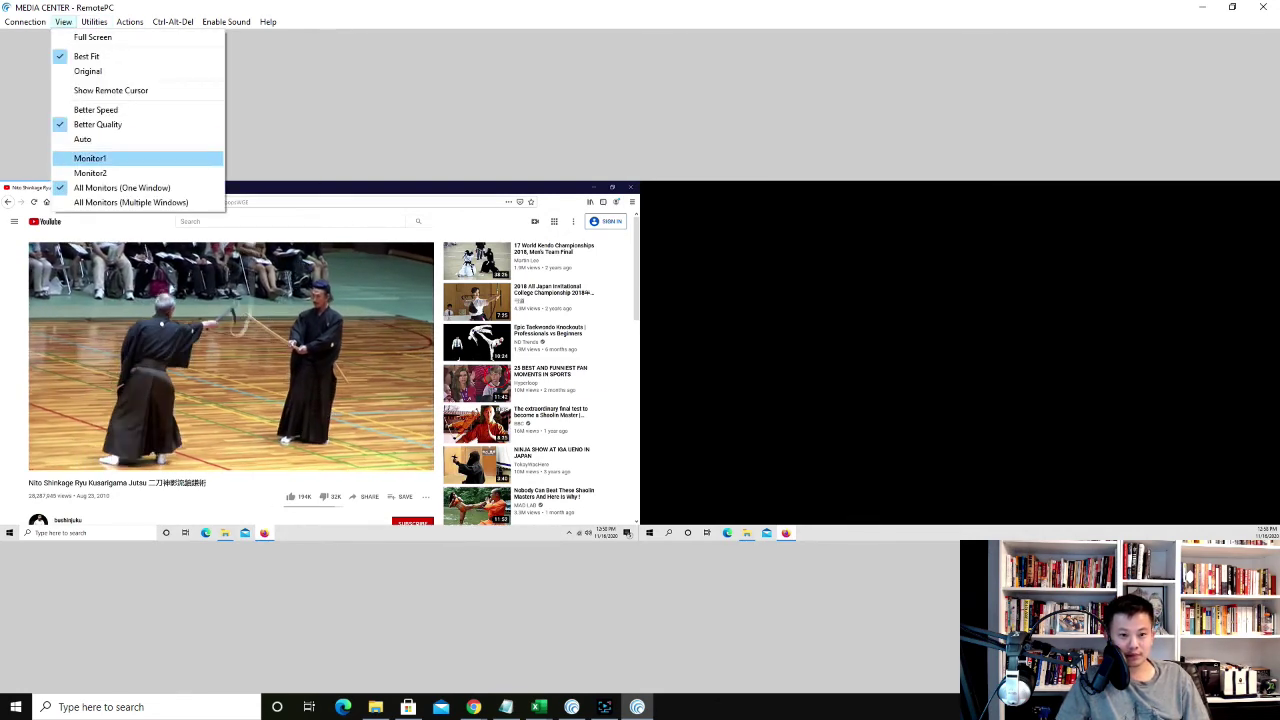
key("Escape")
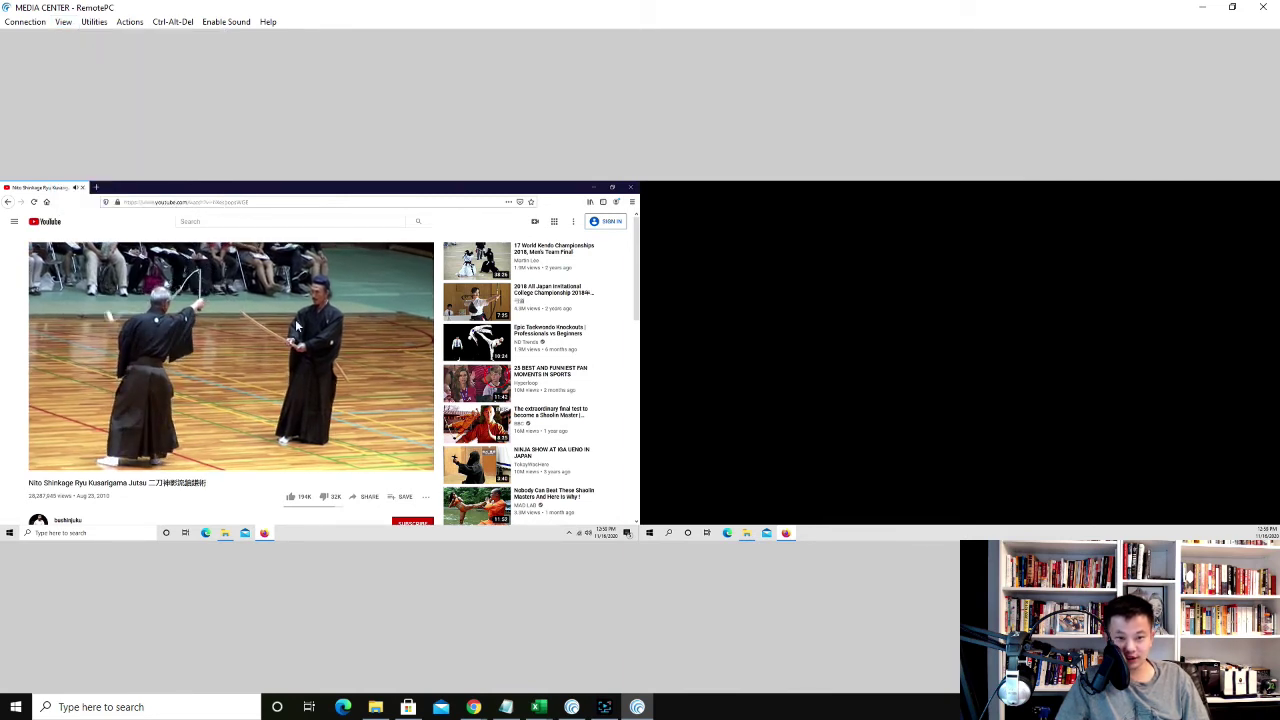
mouse_move(50, 467)
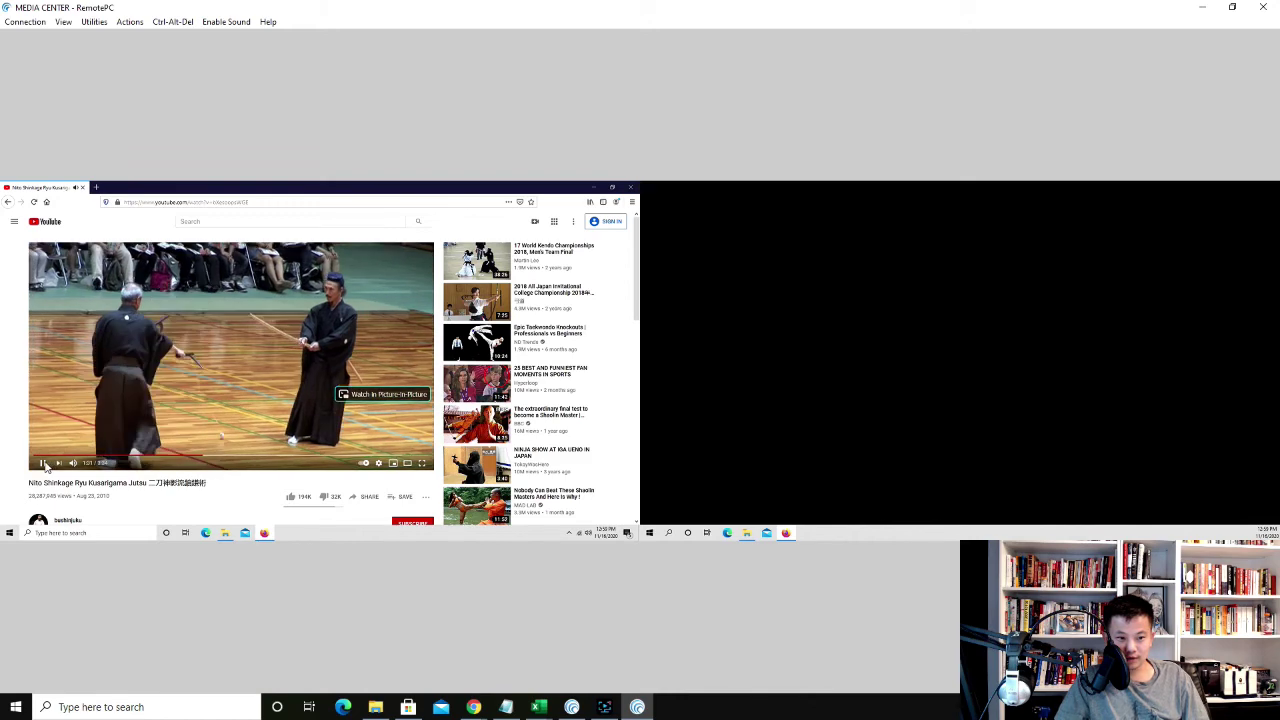
left_click(195, 281)
left_click(106, 330)
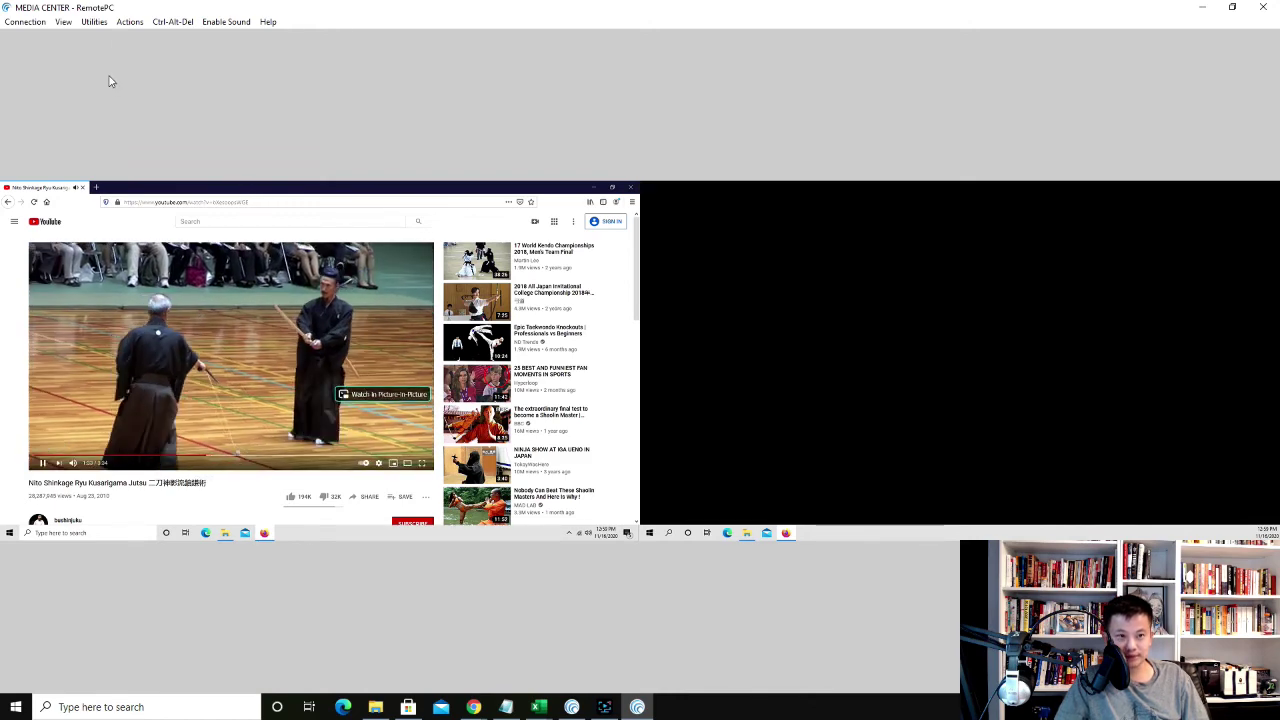
- Set the session's display mode to Better Speed while the remote video plays
left_click(94, 21)
mouse_move(63, 21)
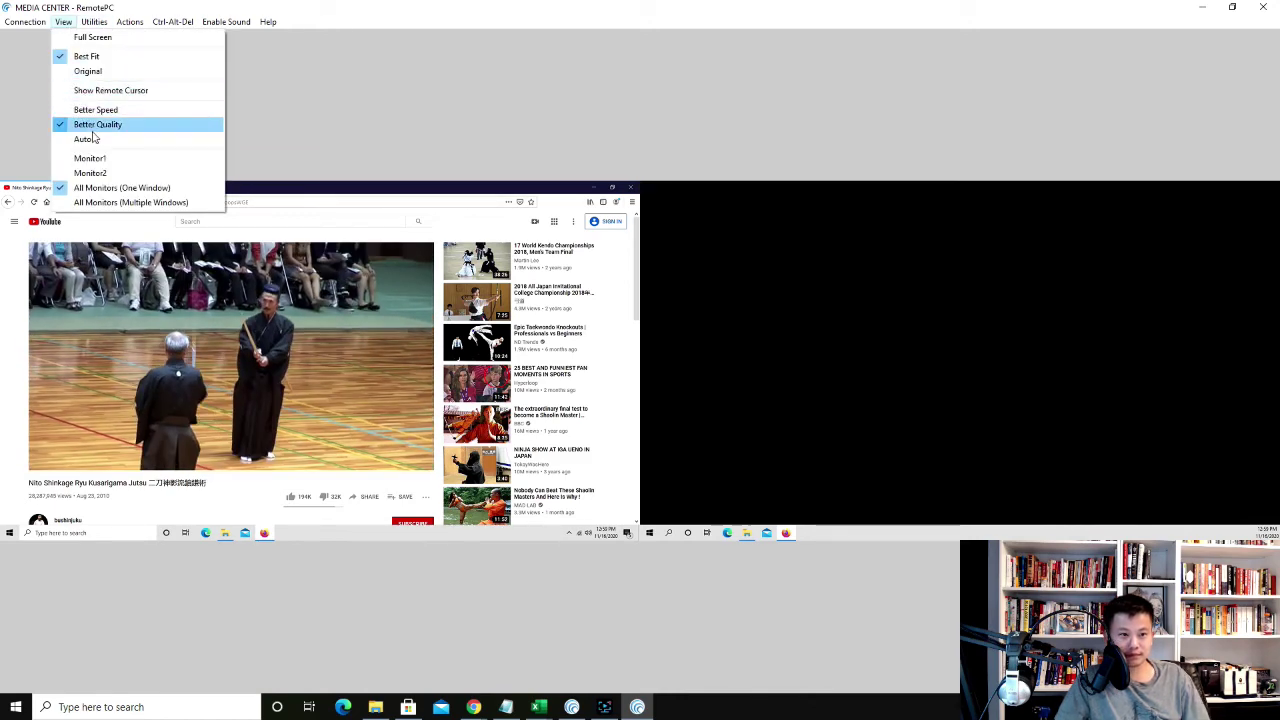
left_click(98, 111)
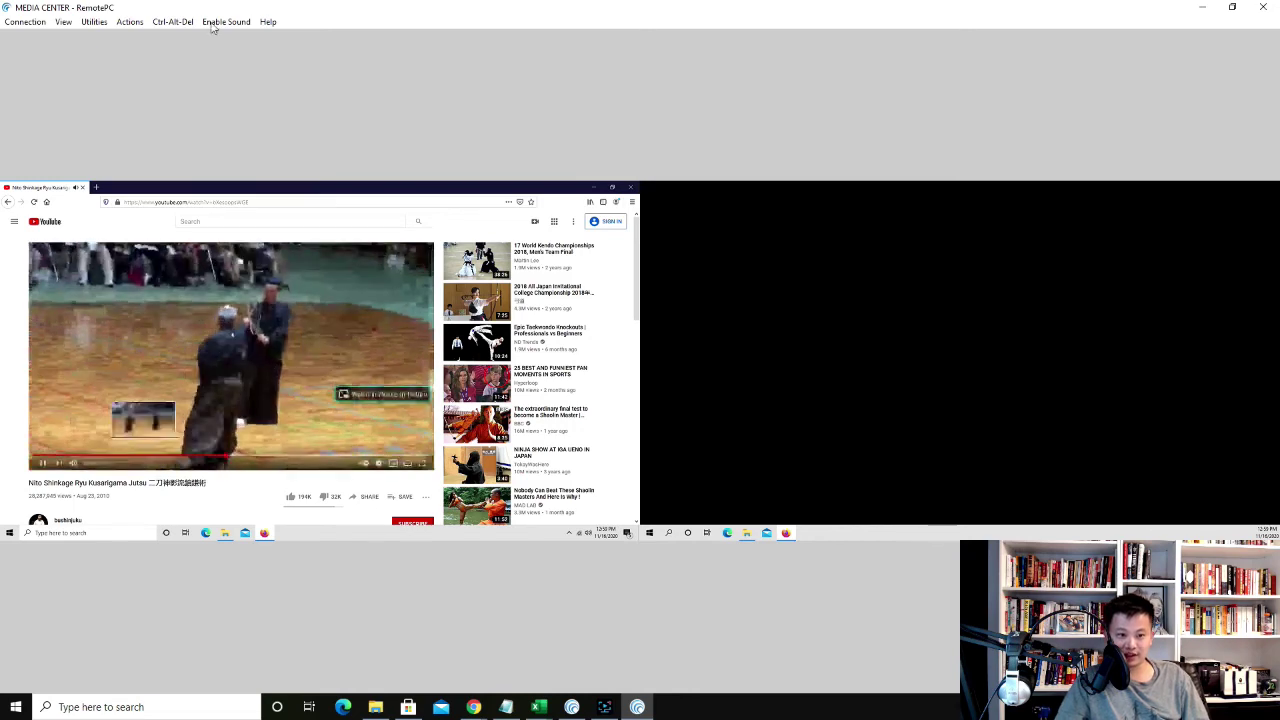
- Return the session's display mode to Auto and pause the remote YouTube video
left_click(59, 22)
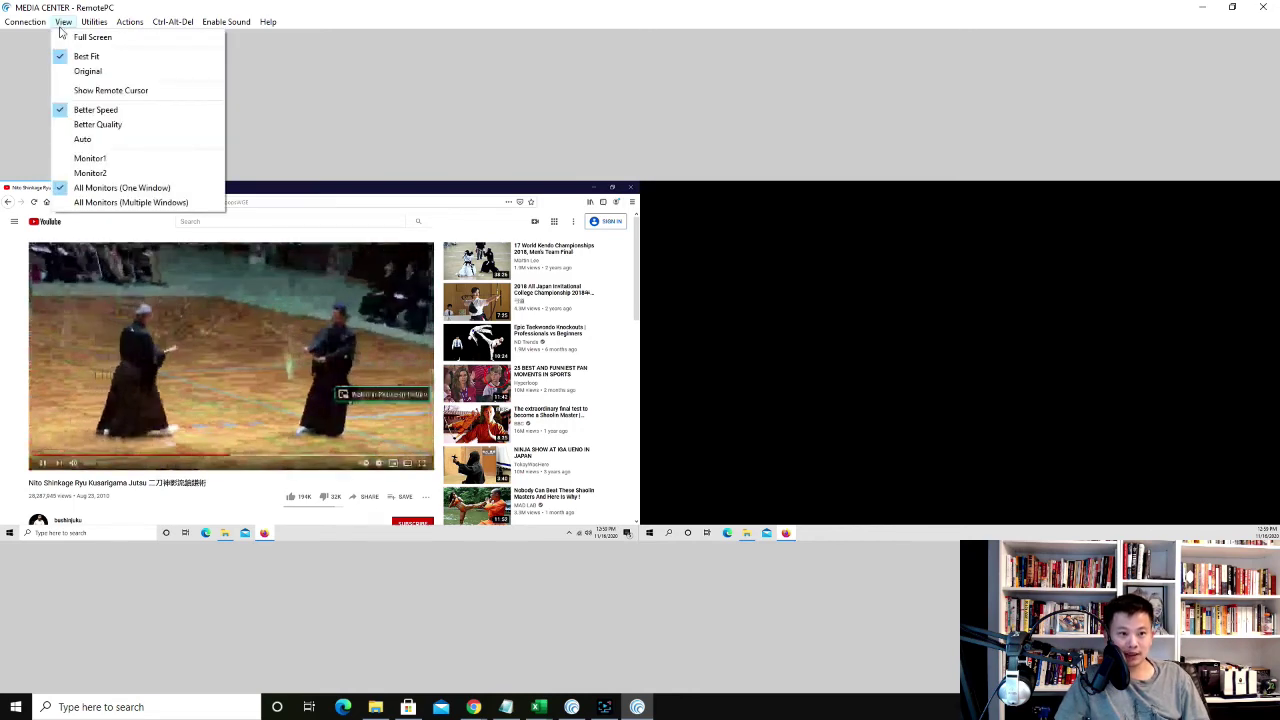
left_click(110, 136)
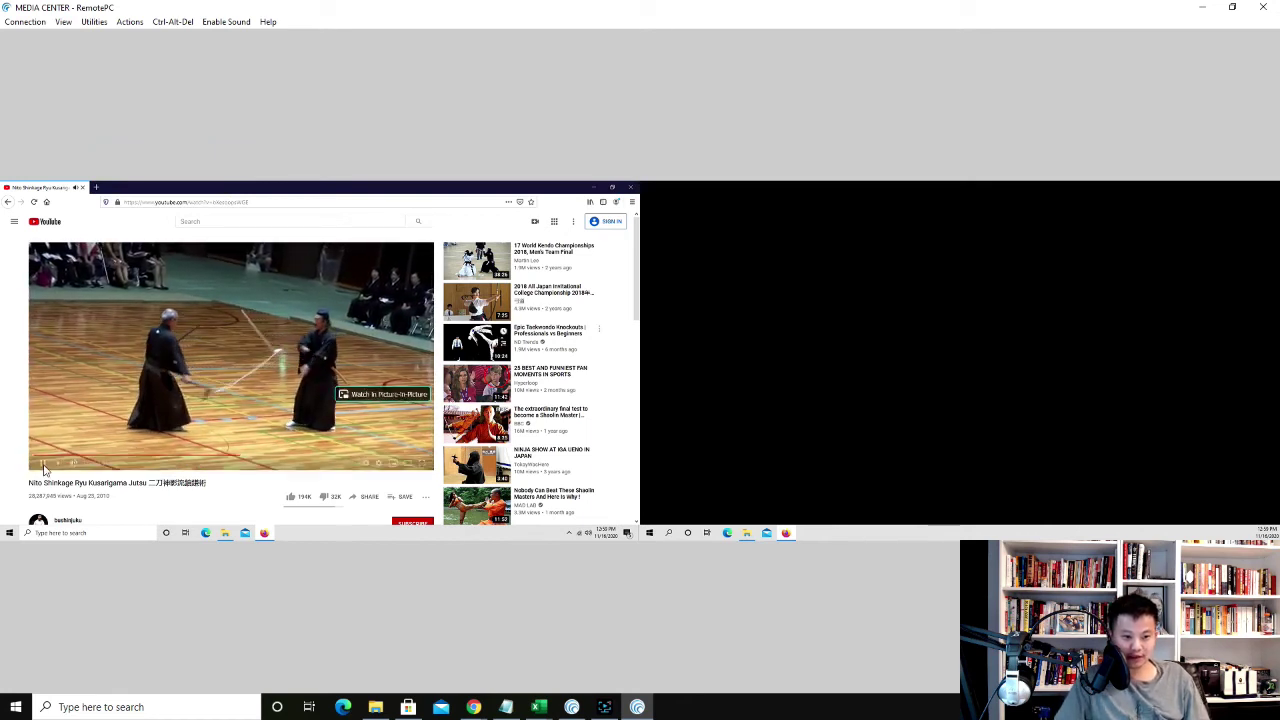
left_click(262, 390)
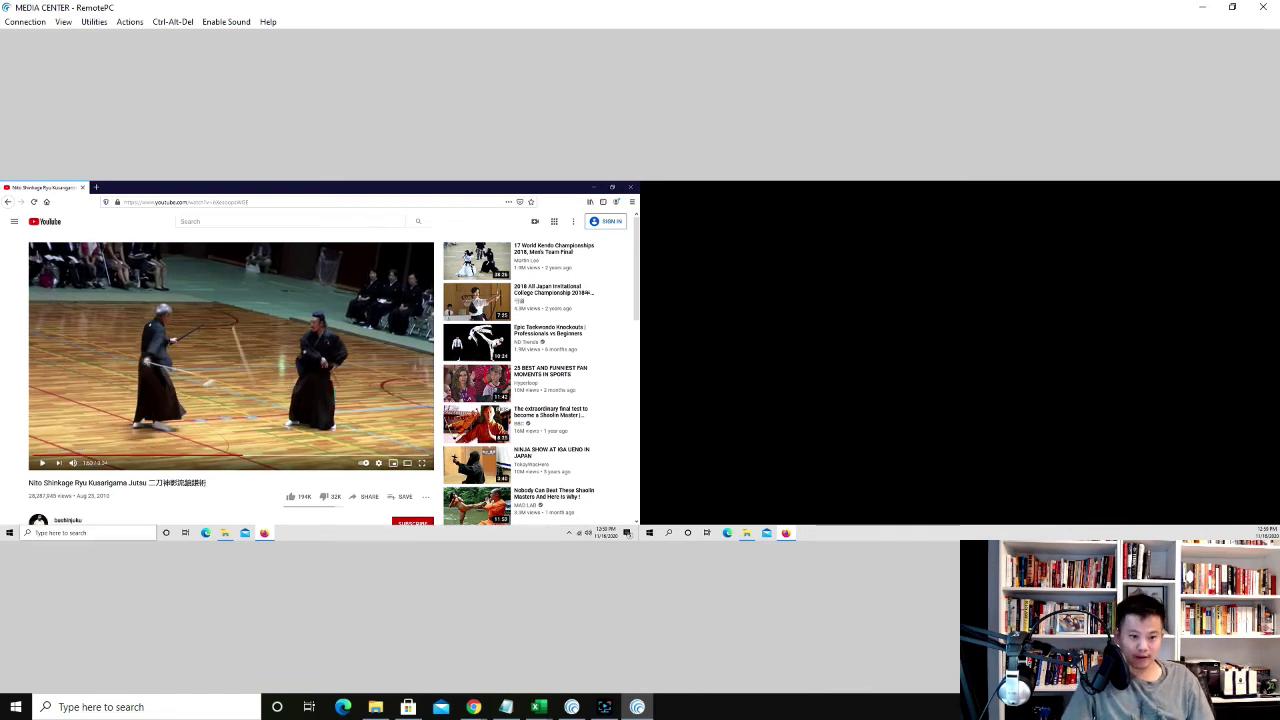
- Find and start Word on the remote computer and create a blank document
left_click(100, 541)
type("word")
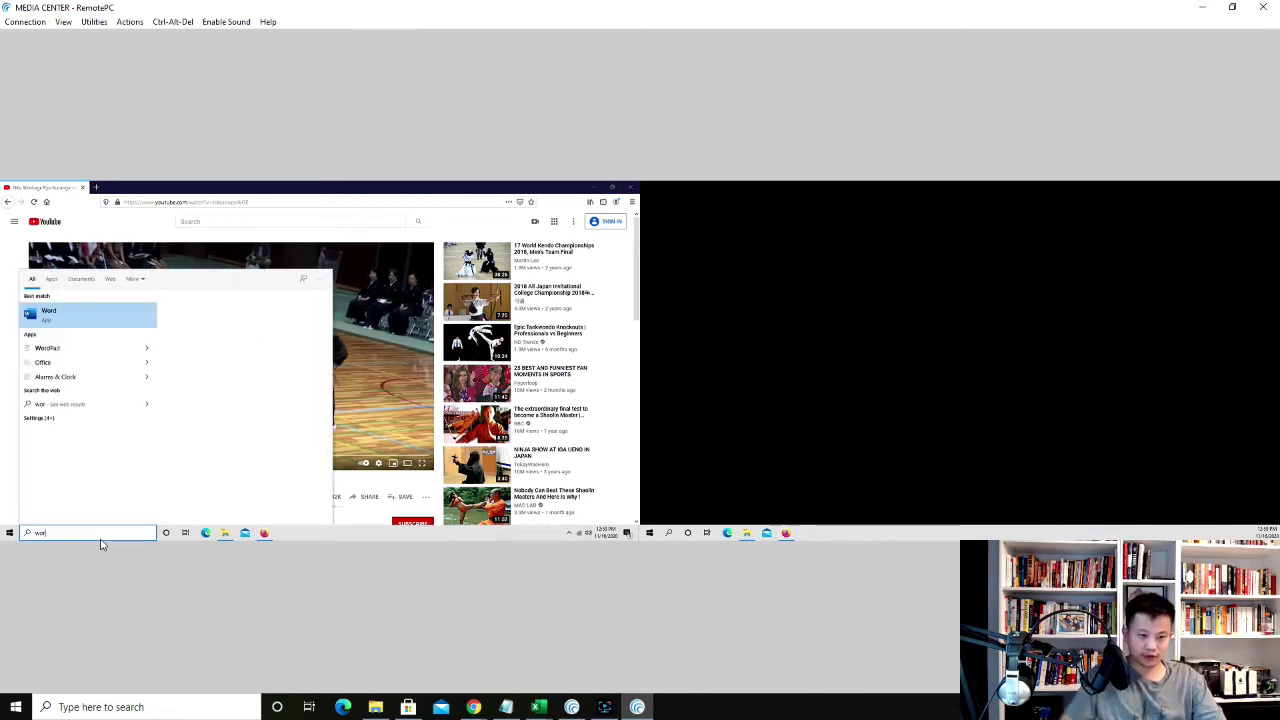
left_click(101, 318)
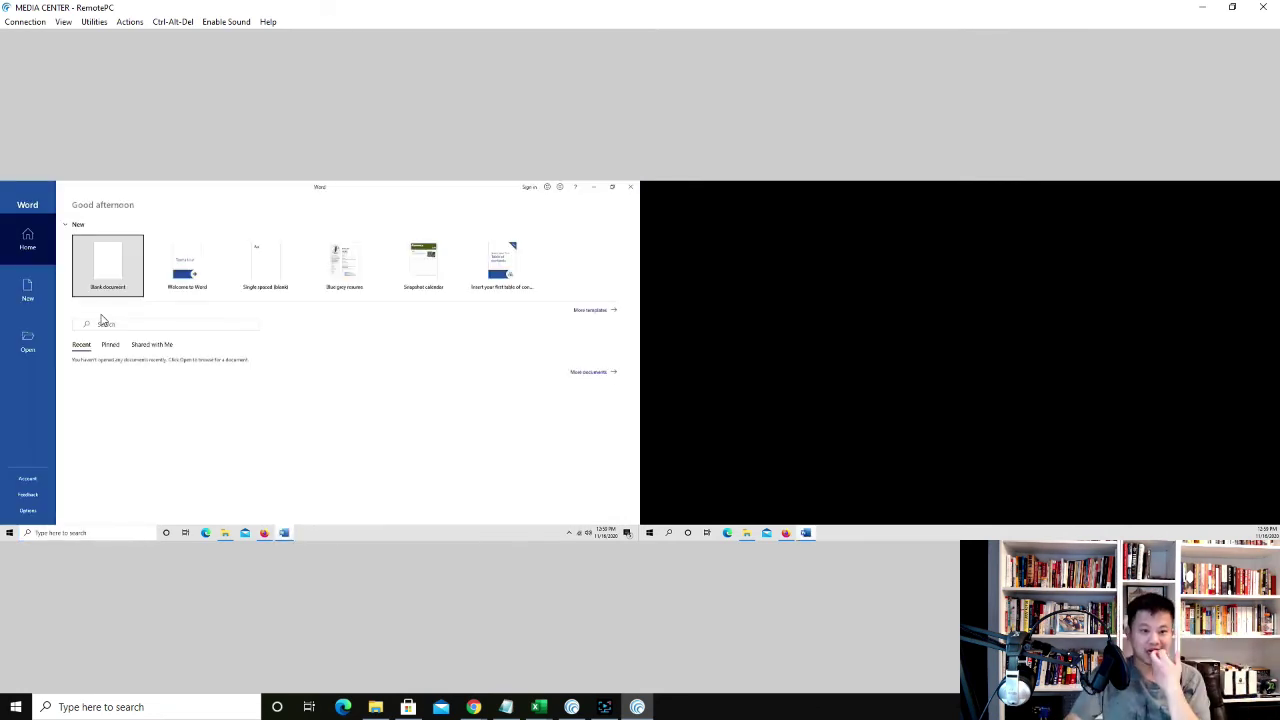
left_click(101, 252)
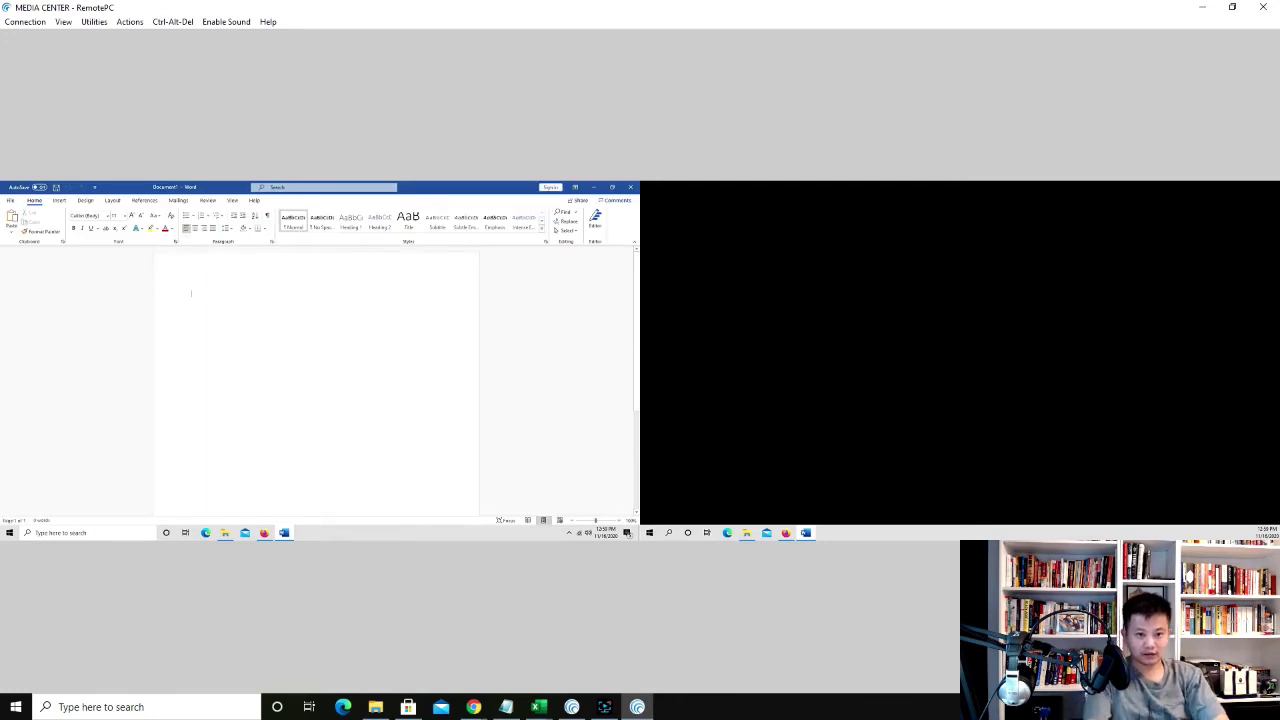
- Enter two short lines of random test text in the blank Word document
type("Supermarket")
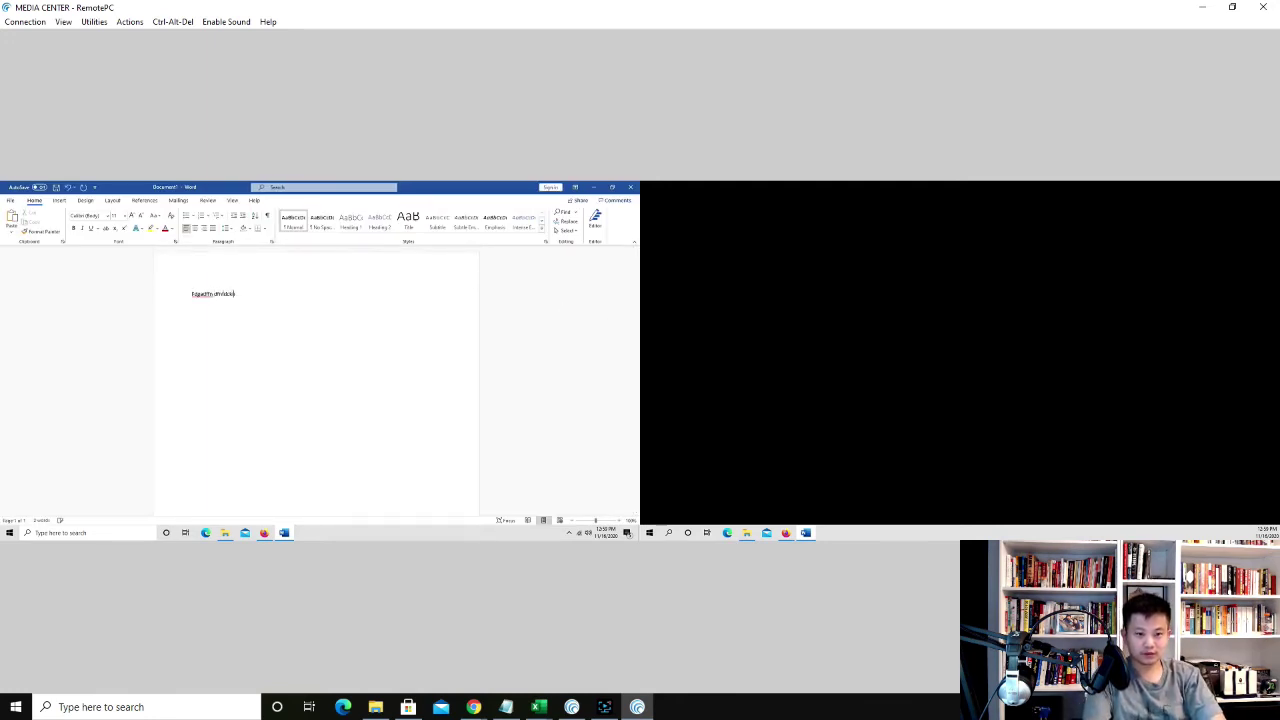
key("Return")
type("adfdfaing")
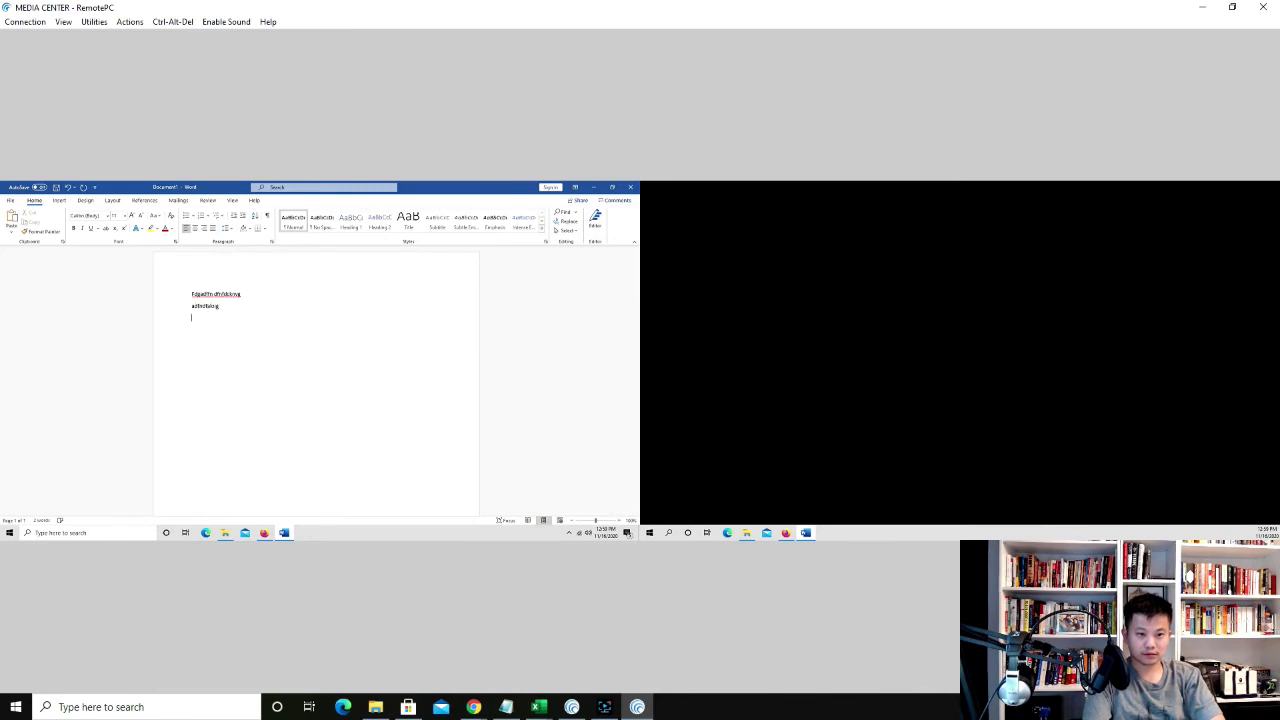
- Add several more lines of random test text to the Word document, followed by blank lines
key("Return")
type("asdsdfwhs")
type("fa")
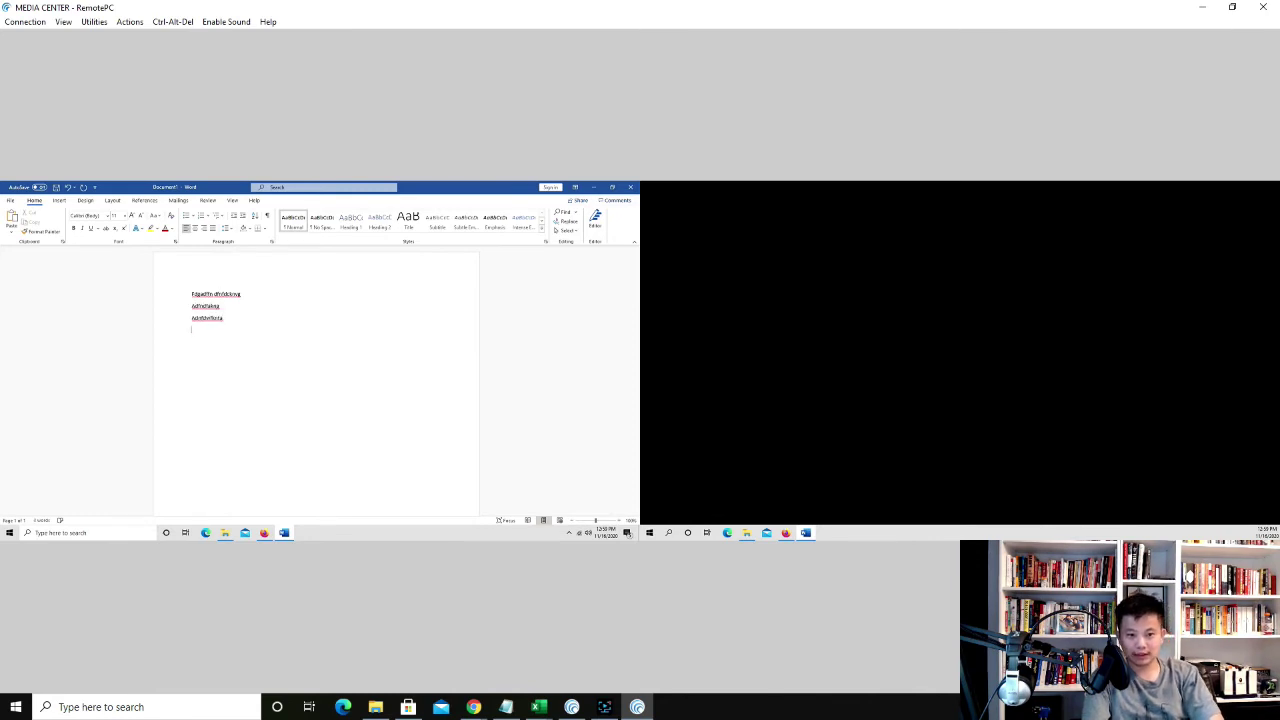
key("Return")
type("fadsfdsfd")
key("Return")
type("sd")
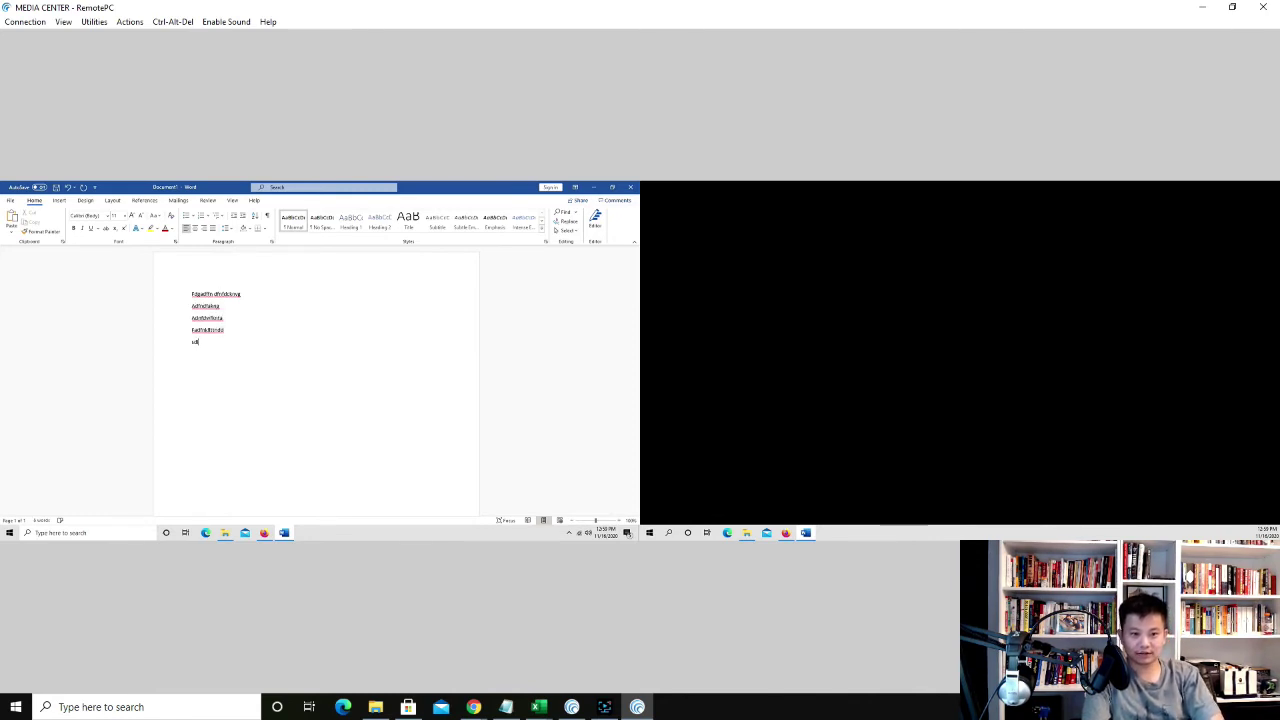
type("hfdsydsaic nd")
key("Return")
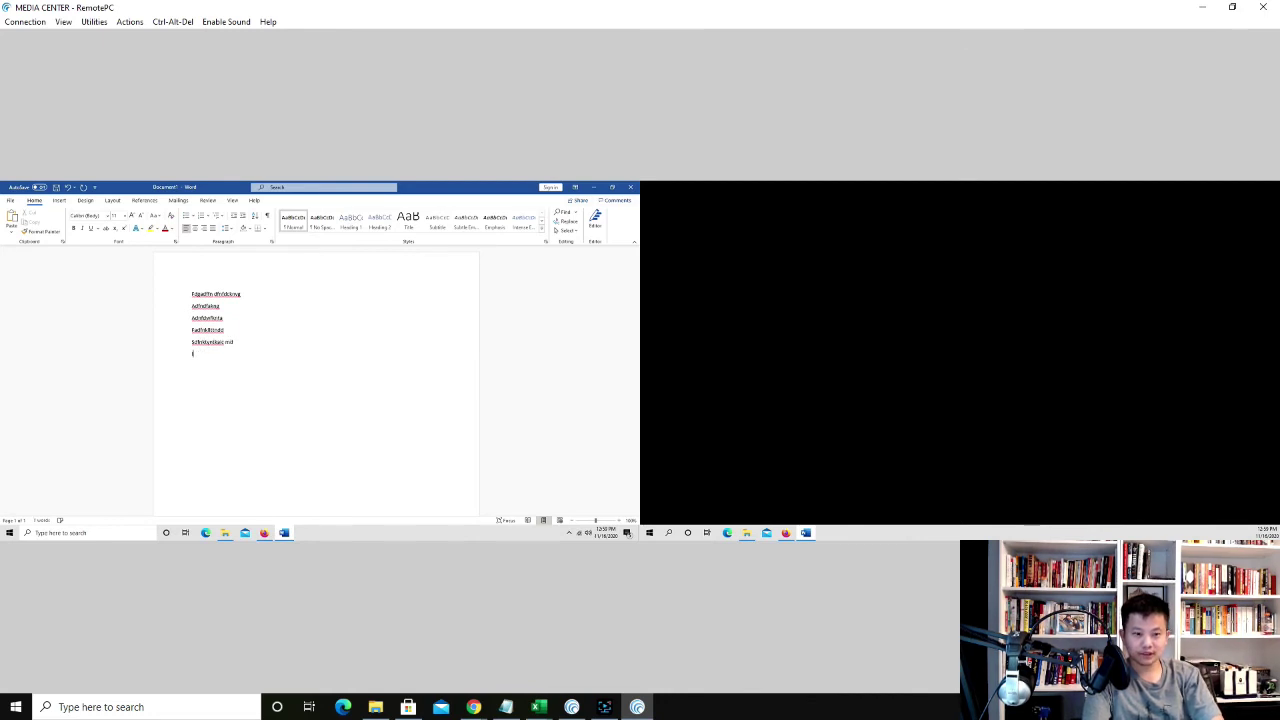
type("sdagdsnydf")
key("Return")
key("Return")
key("Return")
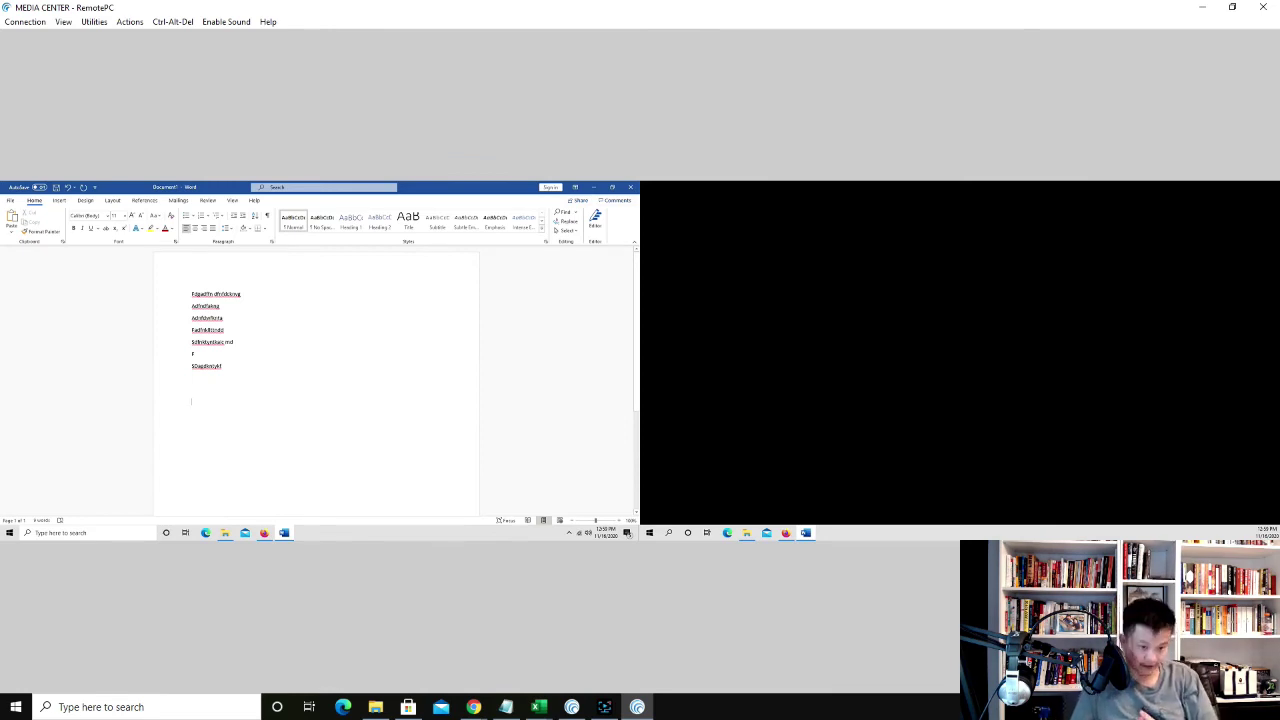
- Find and start Excel on the remote computer and open the seasonal illustrated any year calendar template
left_click(108, 533)
type("excel")
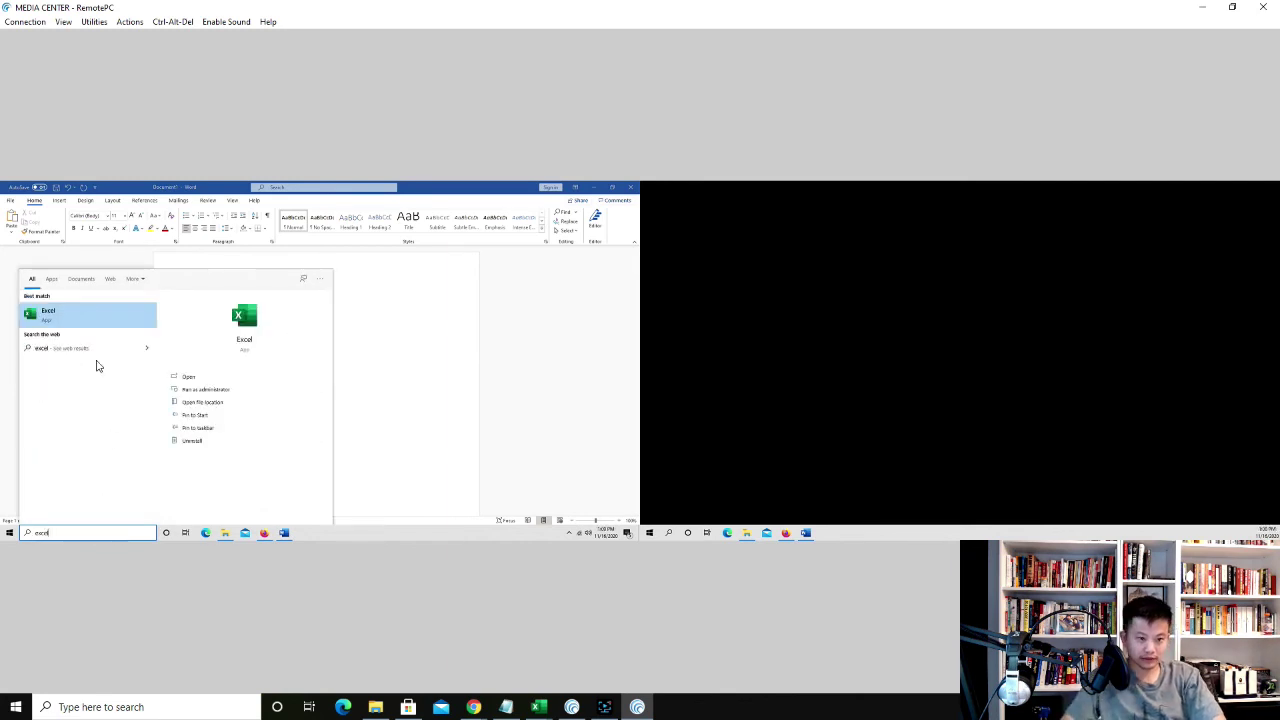
left_click(78, 320)
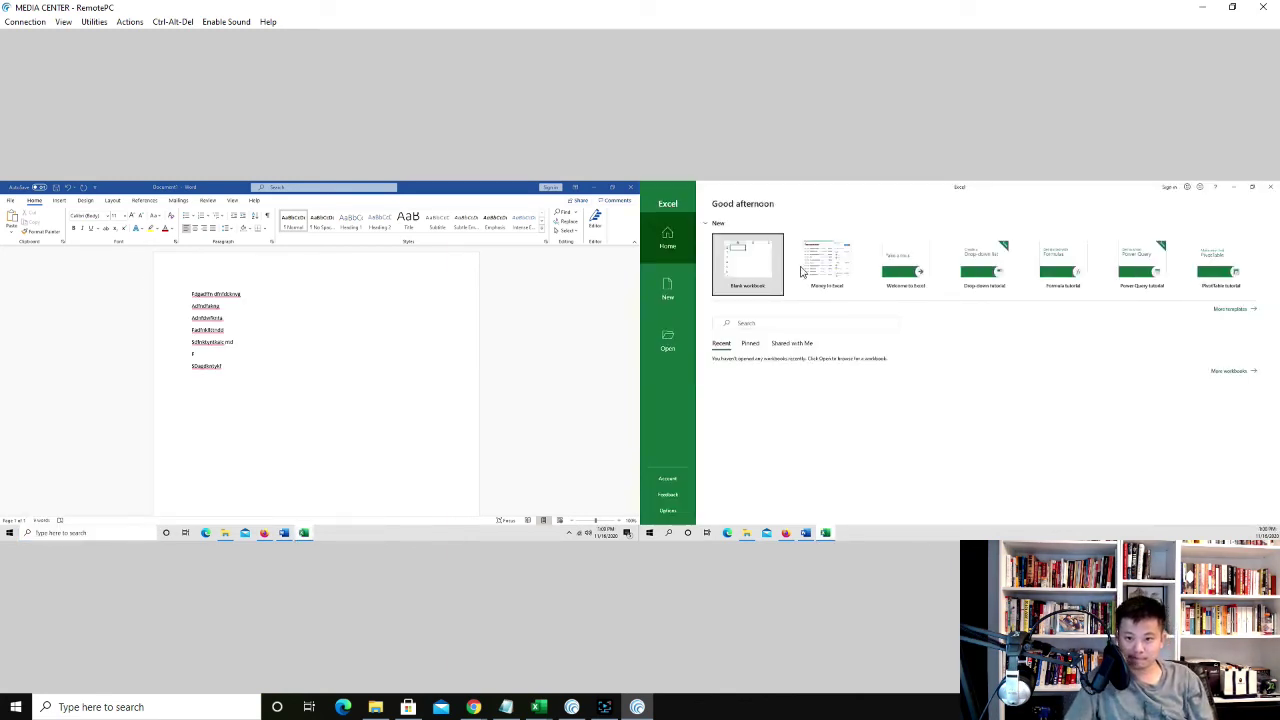
left_click(838, 285)
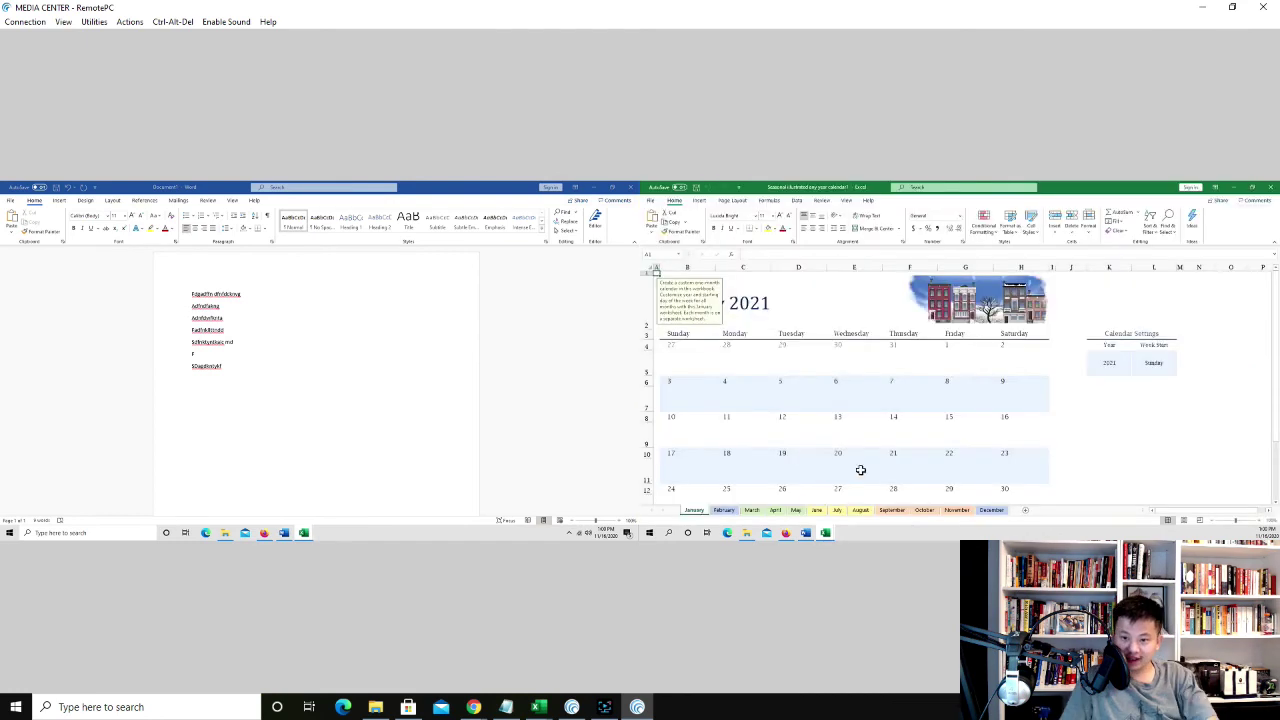
- Switch the calendar to its September sheet and try entering random test text in the cell under the 14th
left_click(892, 510)
left_click(806, 429)
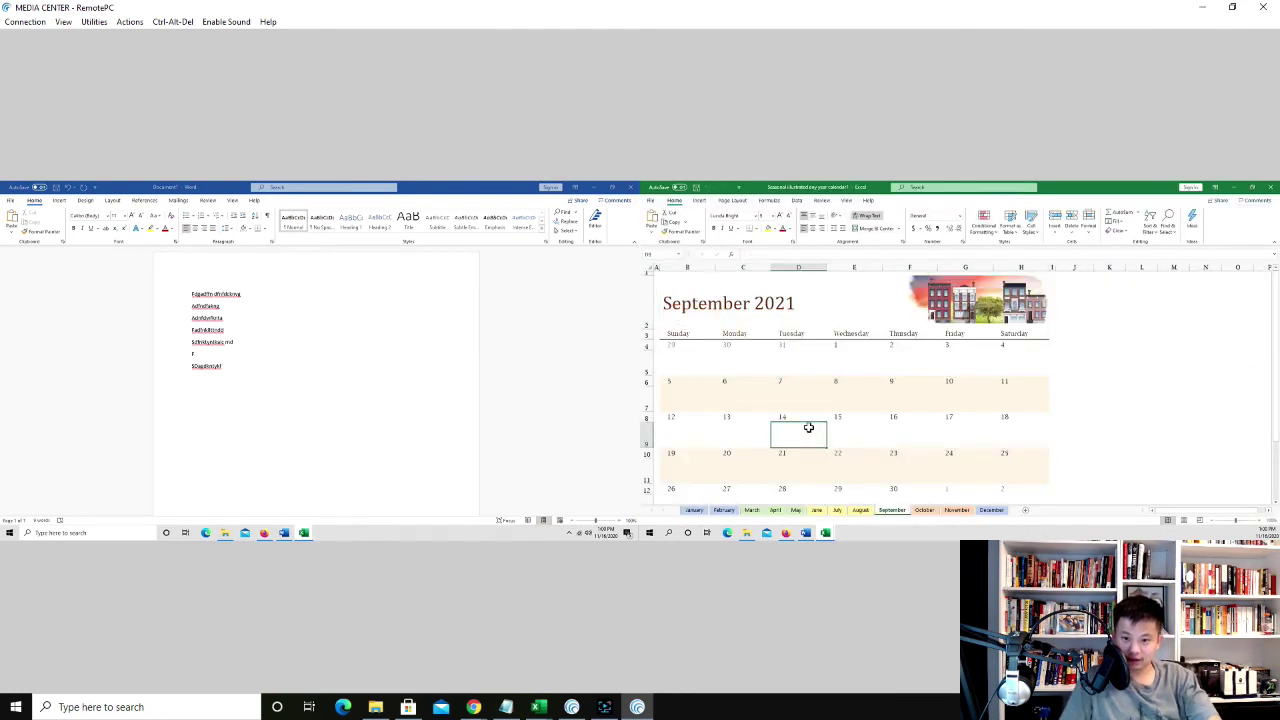
type("Shuhuvel")
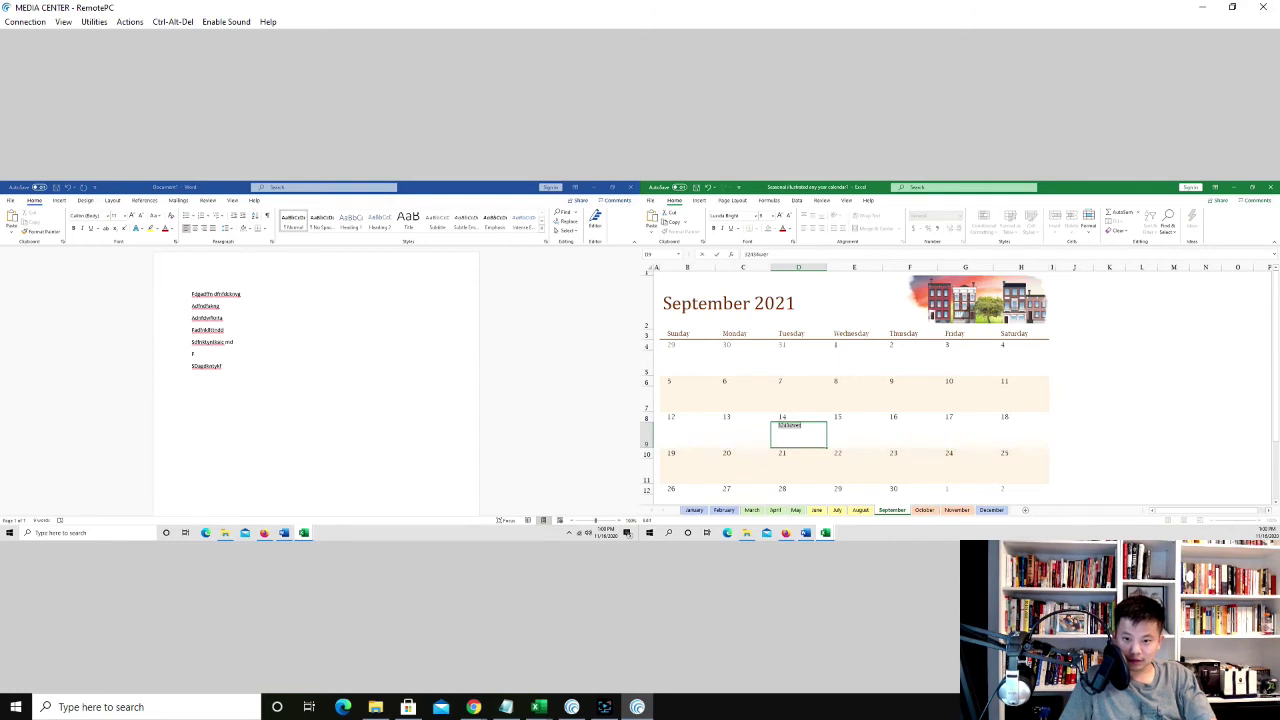
key("Escape")
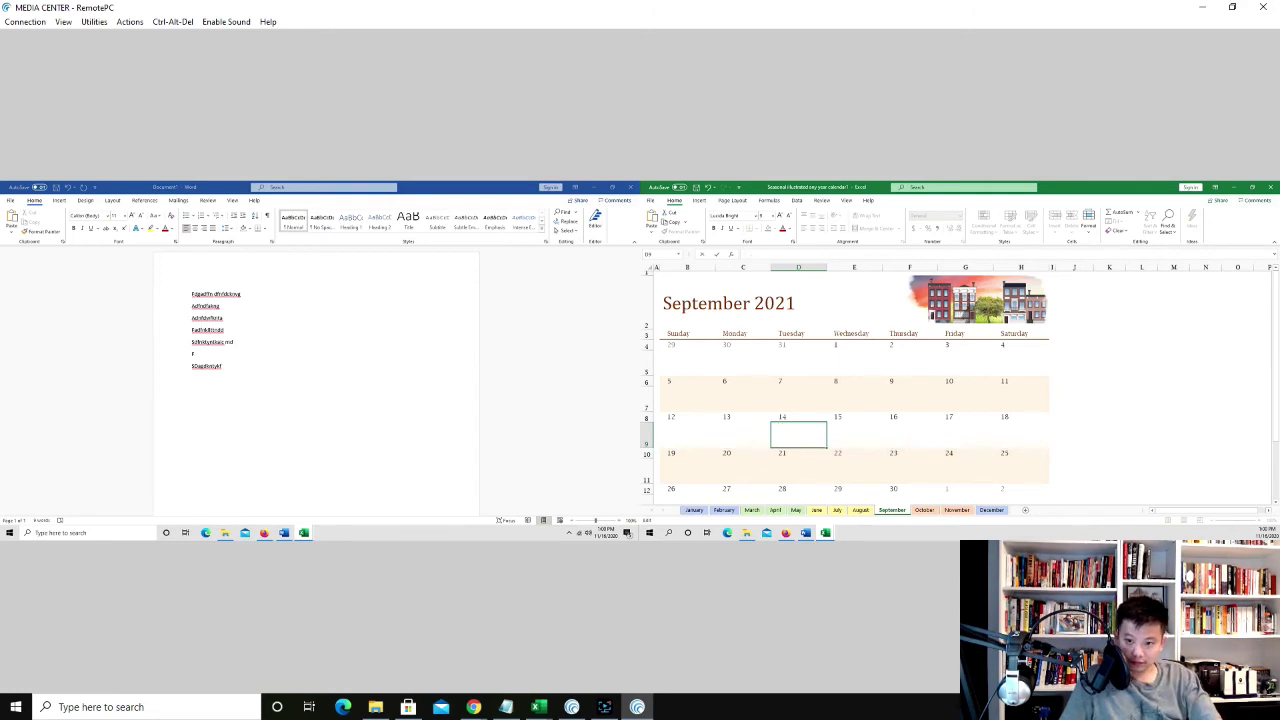
left_click(950, 405)
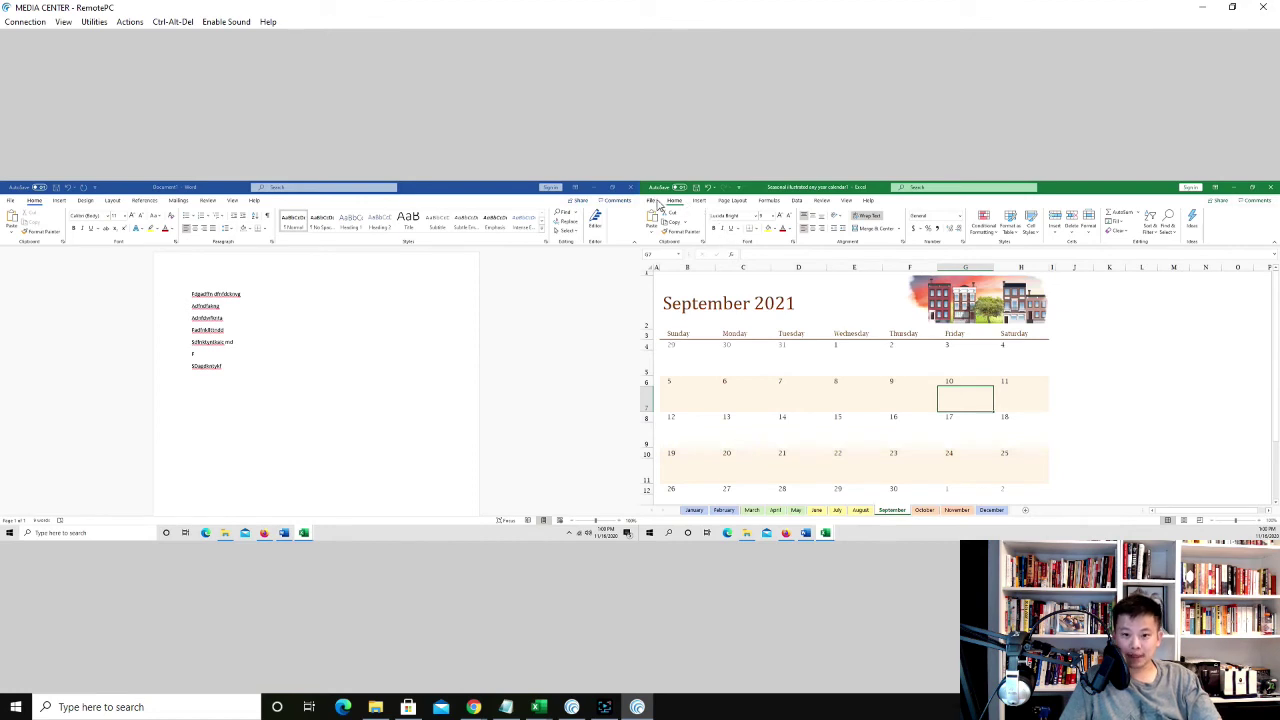
left_click(122, 534)
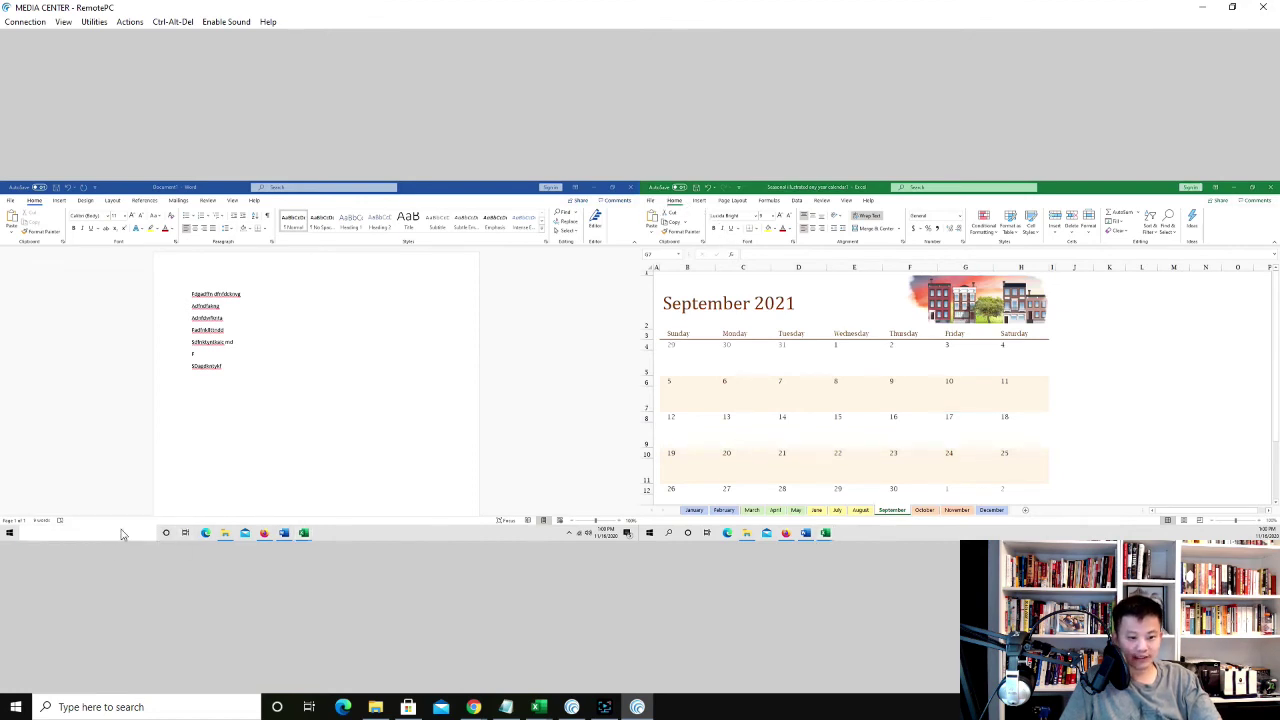
left_click(460, 447)
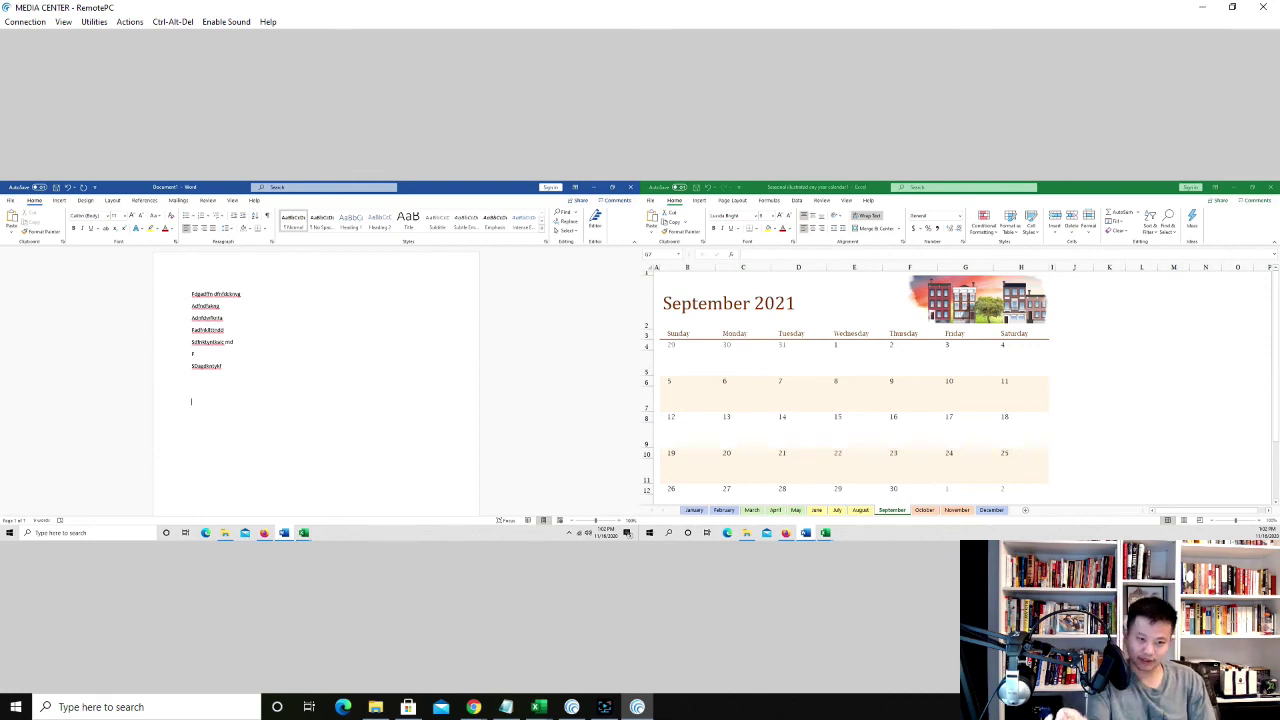
- Switch from the MEDIA CENTER session to the main RemotePC window with the computer list
key("alt+Tab")
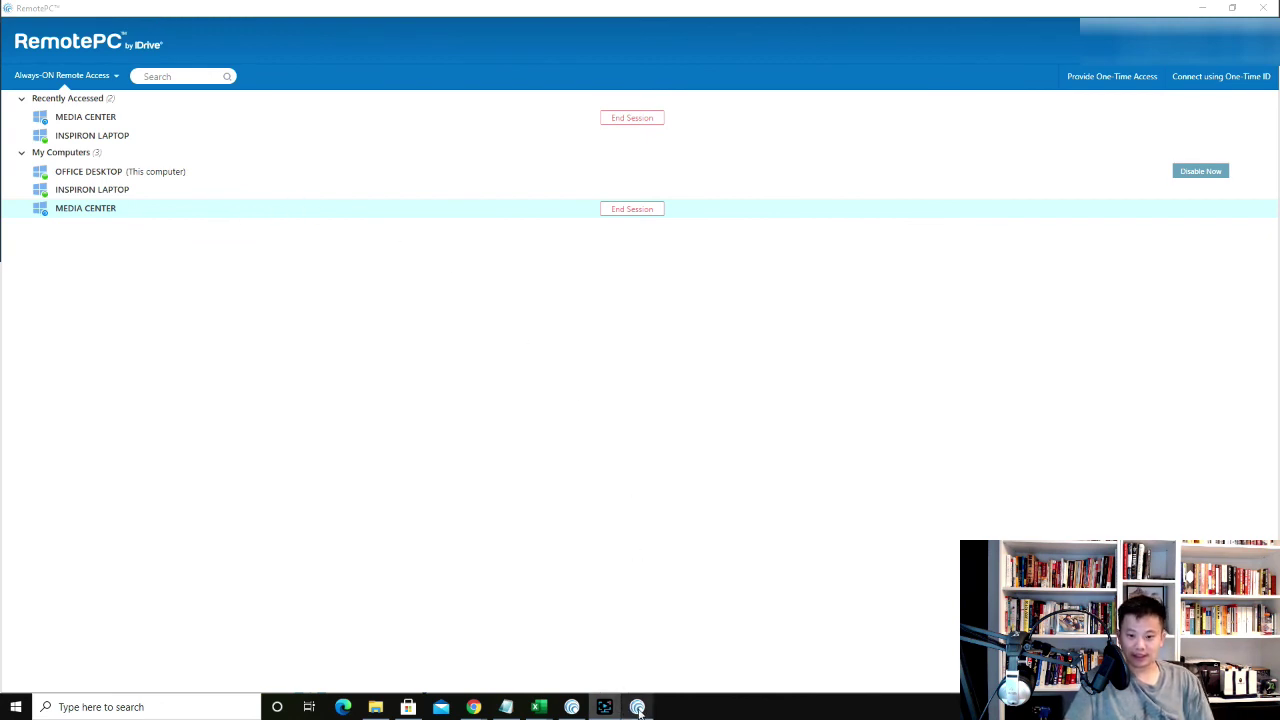
mouse_move(640, 710)
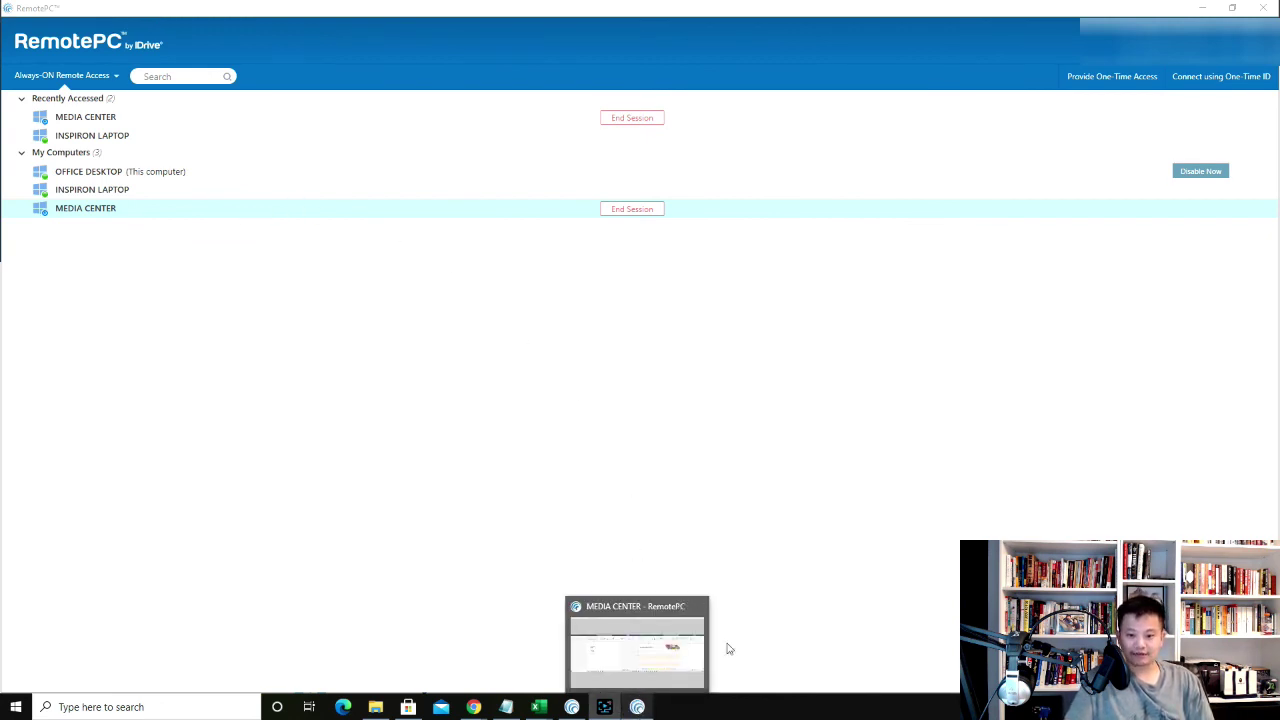